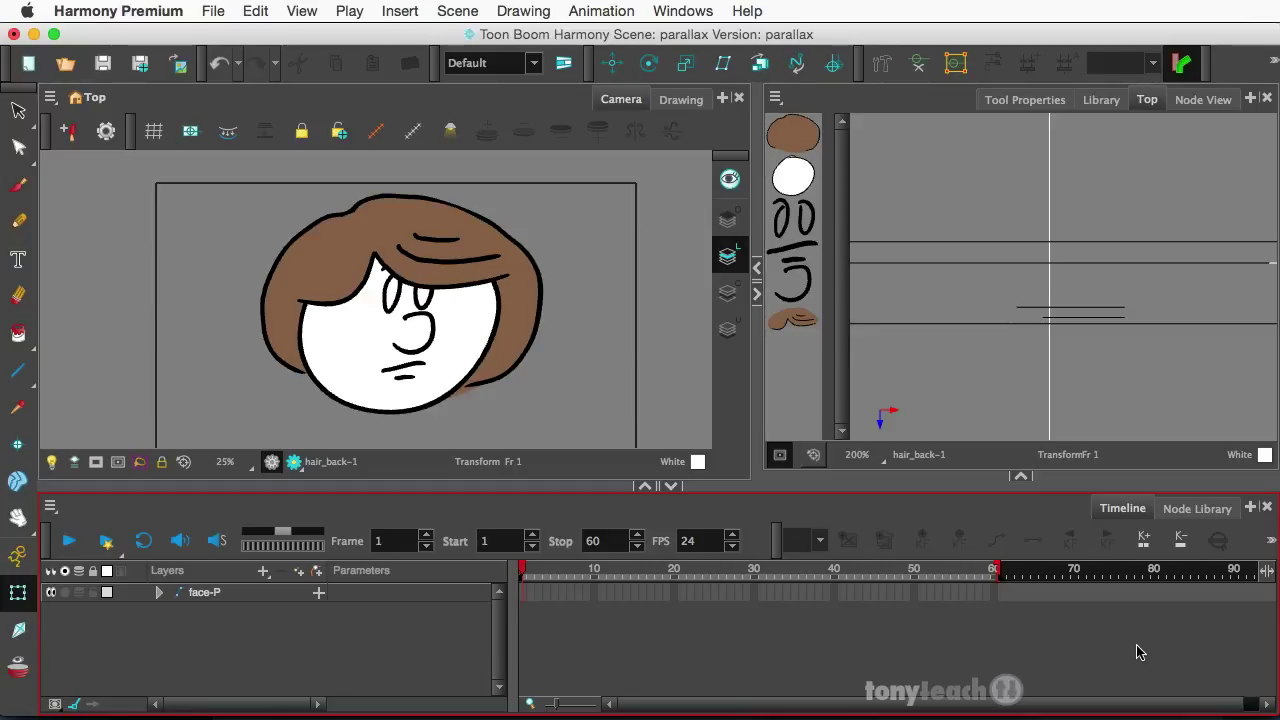
Step: Tilt the whole head in 3D around its horizontal axis using the face-P peg to spread its layers in the top view
{"action": "left_click", "coordinate": [251, 592]}
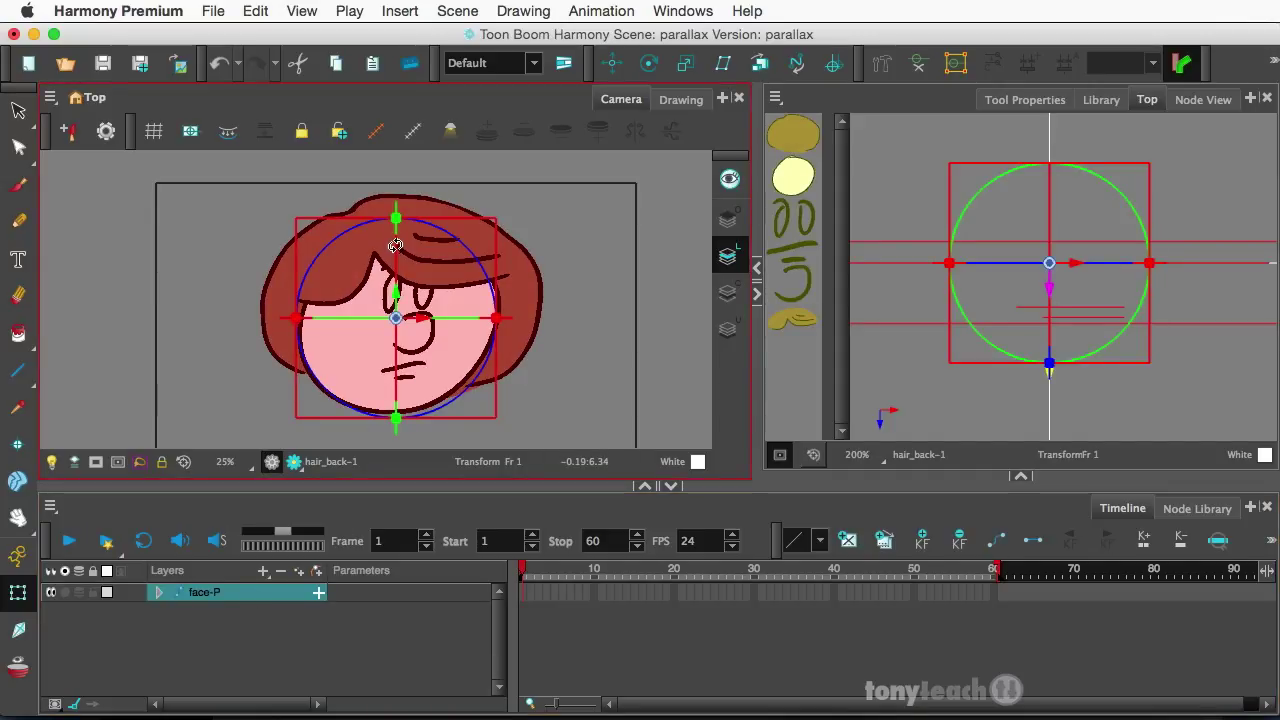
{"action": "mouse_move", "coordinate": [396, 245]}
{"action": "left_mouse_down"}
{"action": "mouse_move", "coordinate": [390, 336]}
{"action": "mouse_move", "coordinate": [379, 302]}
{"action": "mouse_move", "coordinate": [393, 330]}
{"action": "mouse_move", "coordinate": [402, 255]}
{"action": "left_mouse_up"}
{"action": "left_click", "coordinate": [589, 266]}
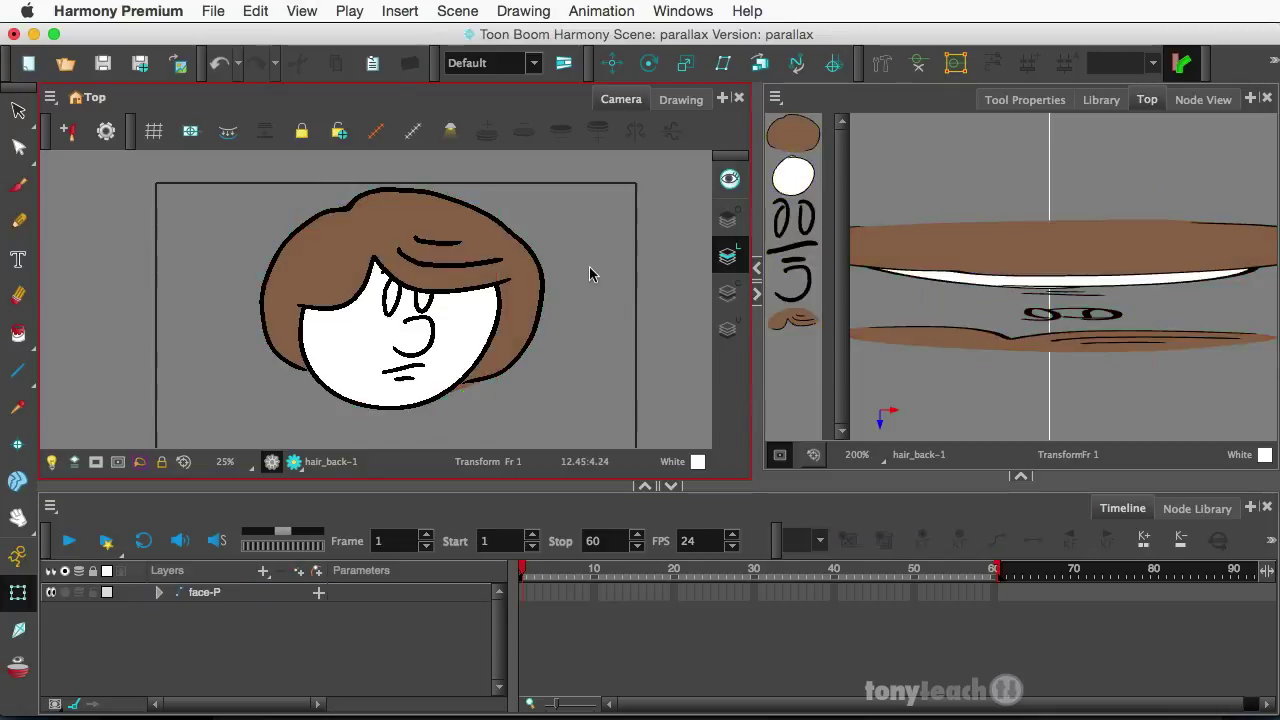
Step: Try to move the back hair forward through the face, and undo both that move and the head's tilt
{"action": "left_click", "coordinate": [451, 278]}
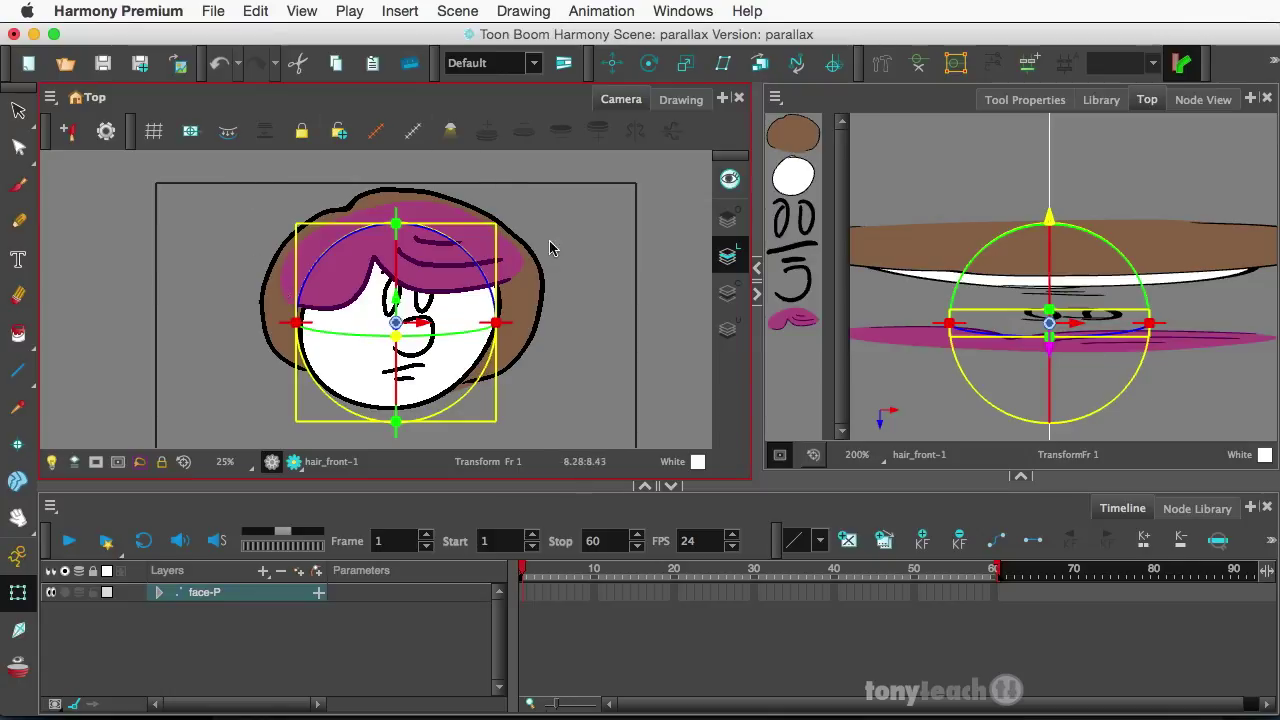
{"action": "left_click", "coordinate": [527, 293]}
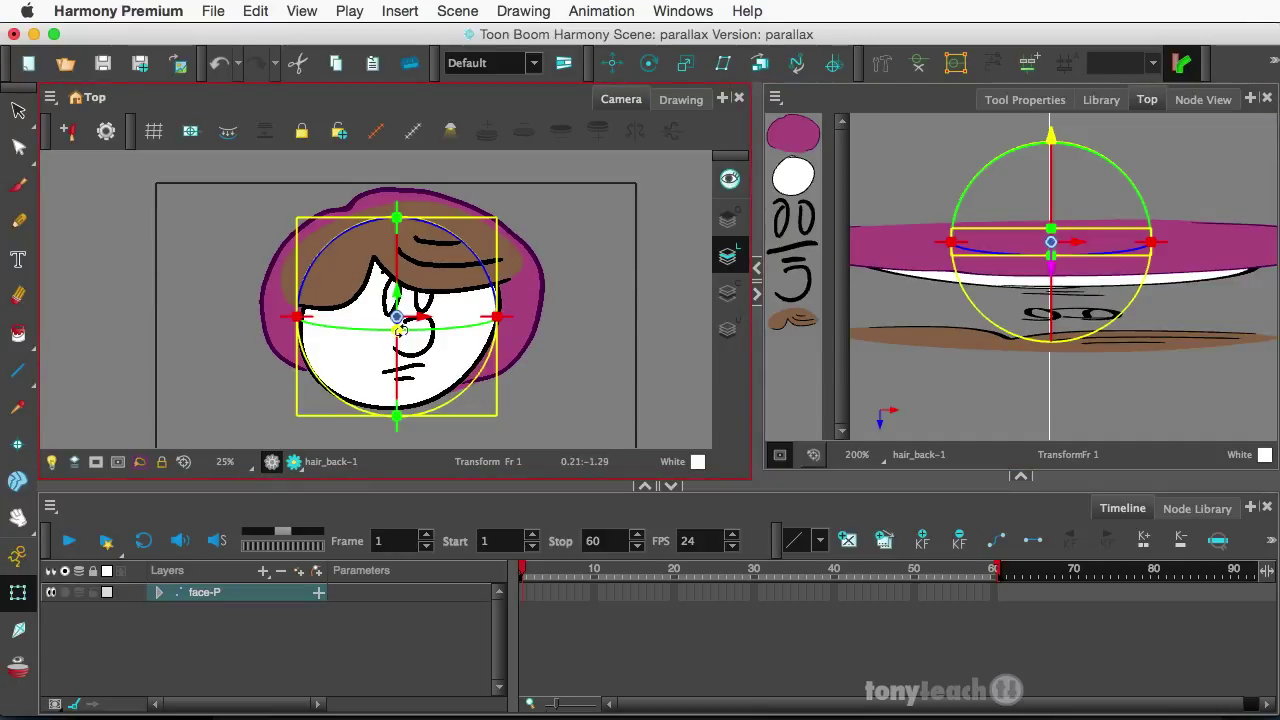
{"action": "key", "text": "alt+Up"}
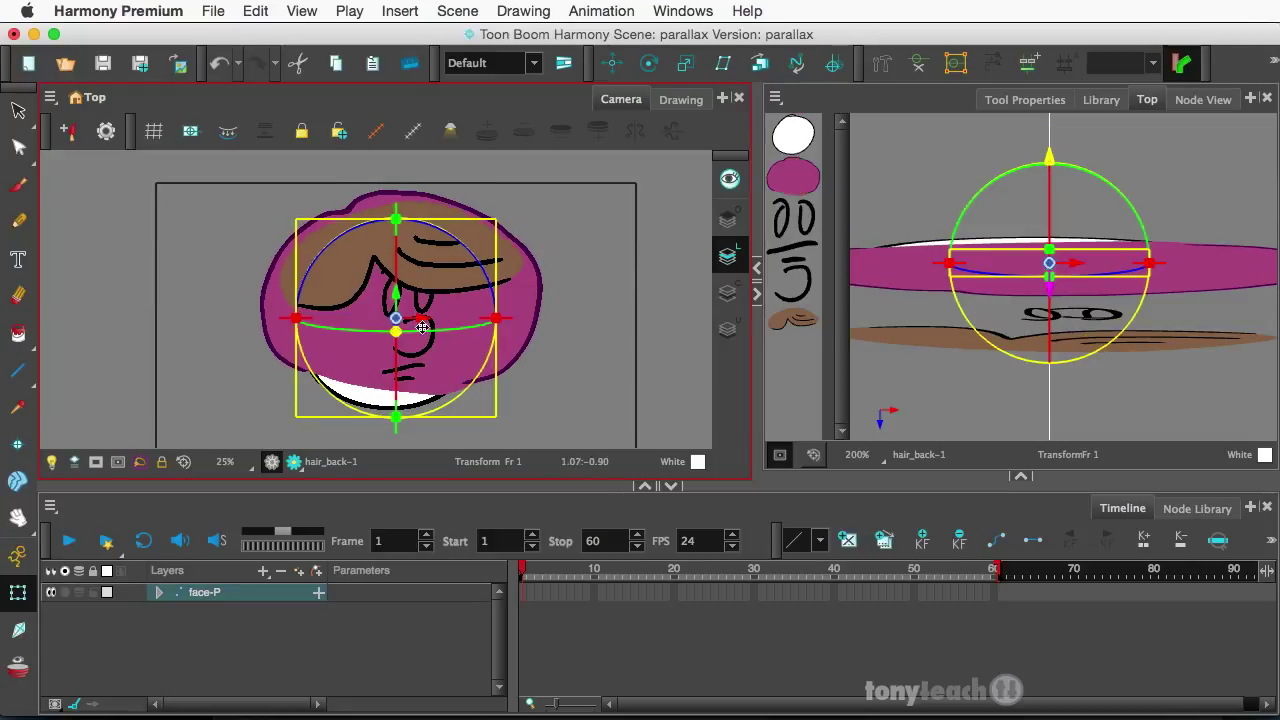
{"action": "key", "text": "ctrl+z"}
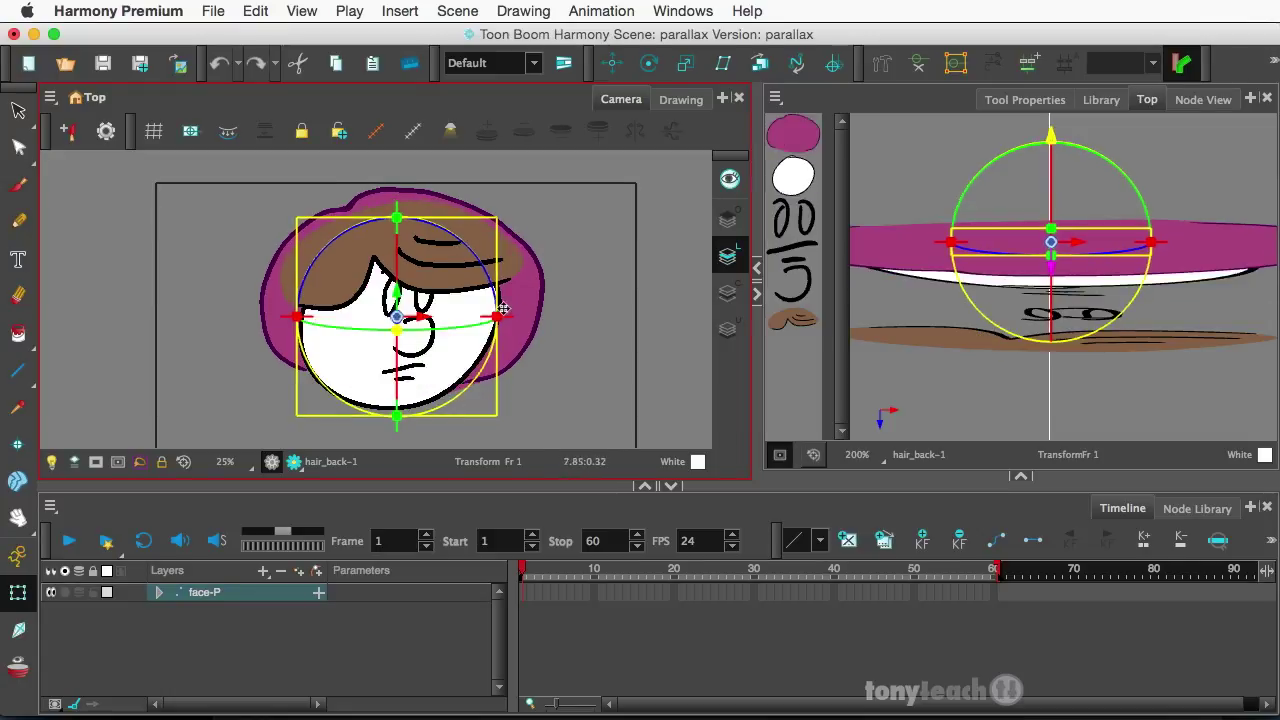
{"action": "left_click", "coordinate": [238, 602]}
{"action": "left_click", "coordinate": [238, 602]}
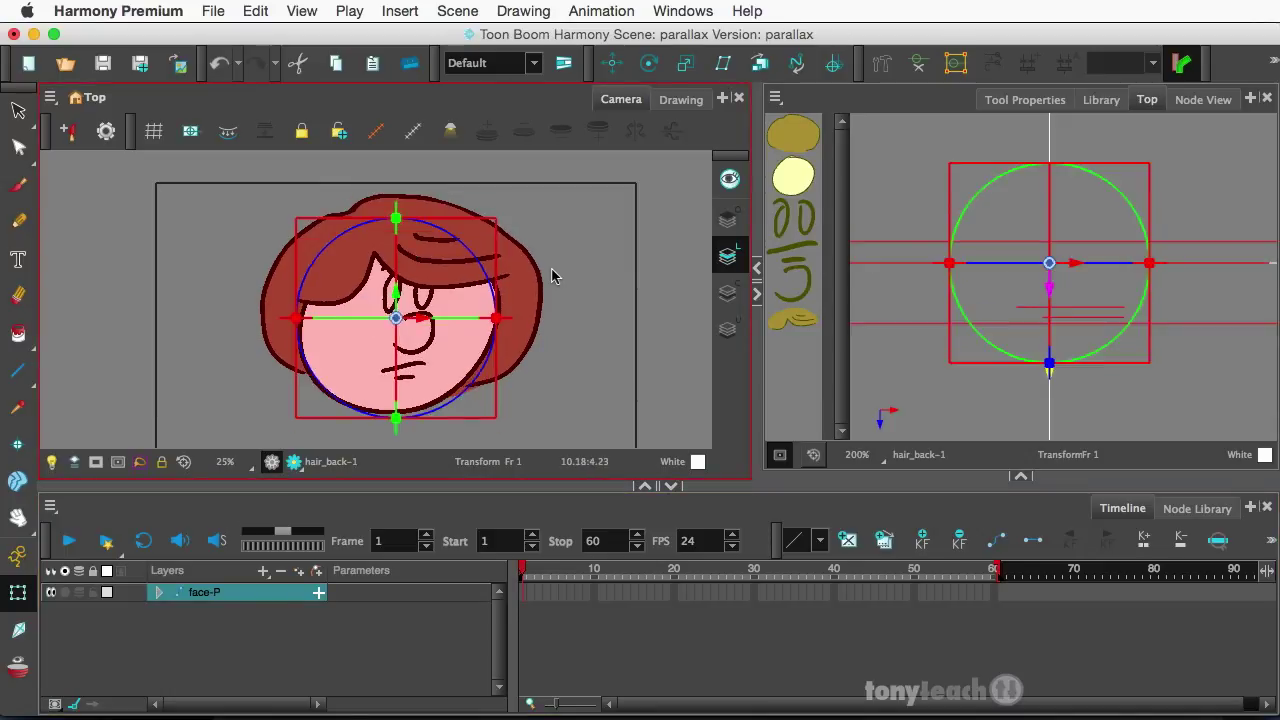
{"action": "left_click", "coordinate": [605, 277]}
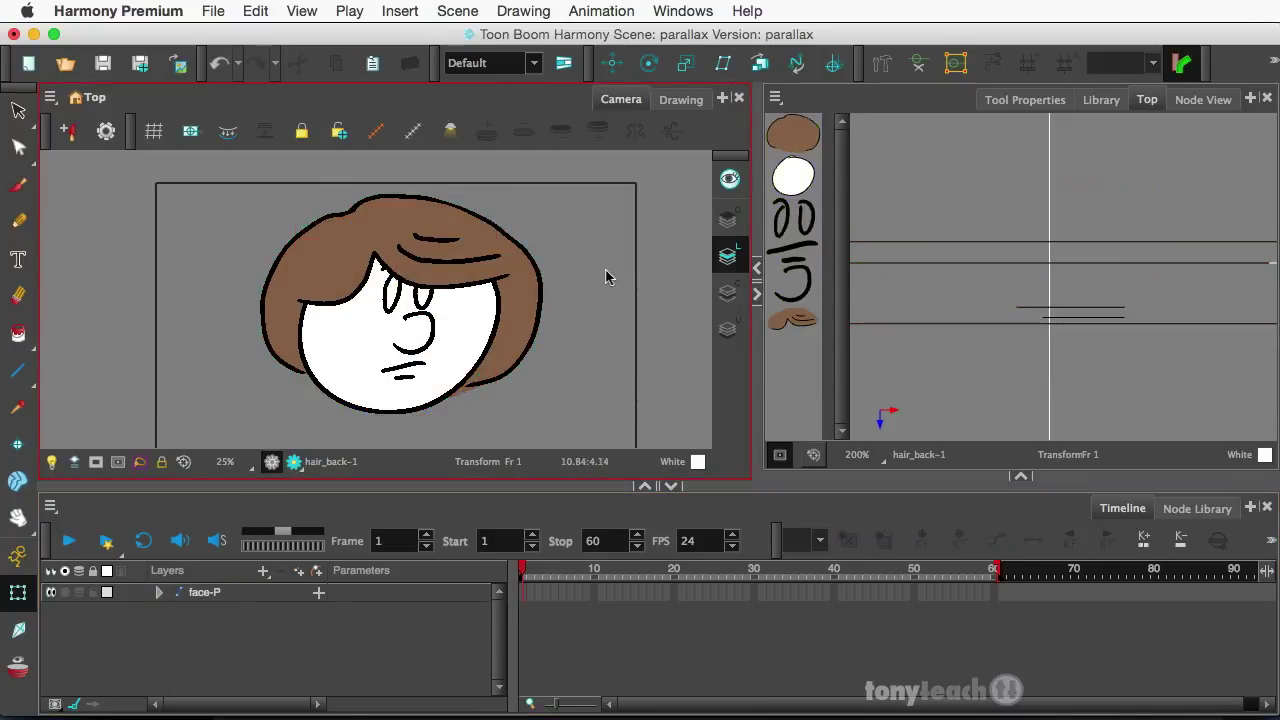
Step: Show the node network, select the face-P peg, and expand its child layers in the timeline
{"action": "left_click", "coordinate": [1195, 100]}
{"action": "left_click_drag", "start_coordinate": [1062, 203], "coordinate": [1037, 175]}
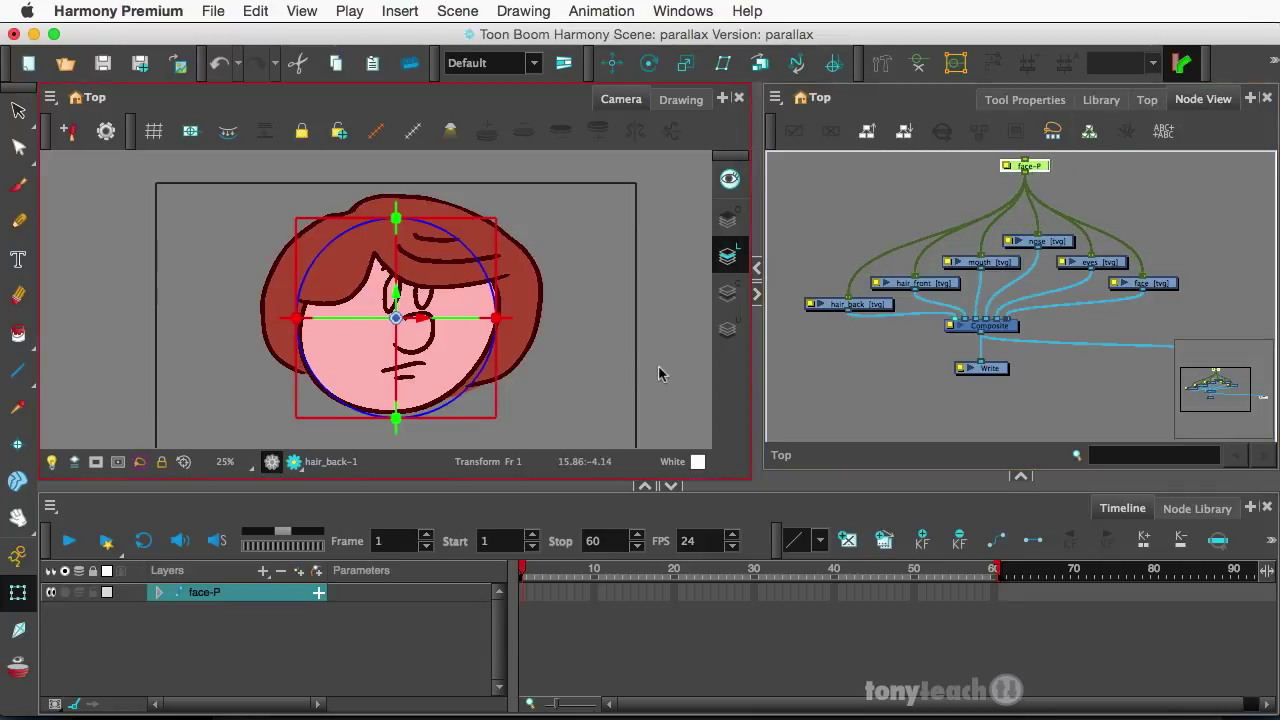
{"action": "left_click", "coordinate": [159, 592]}
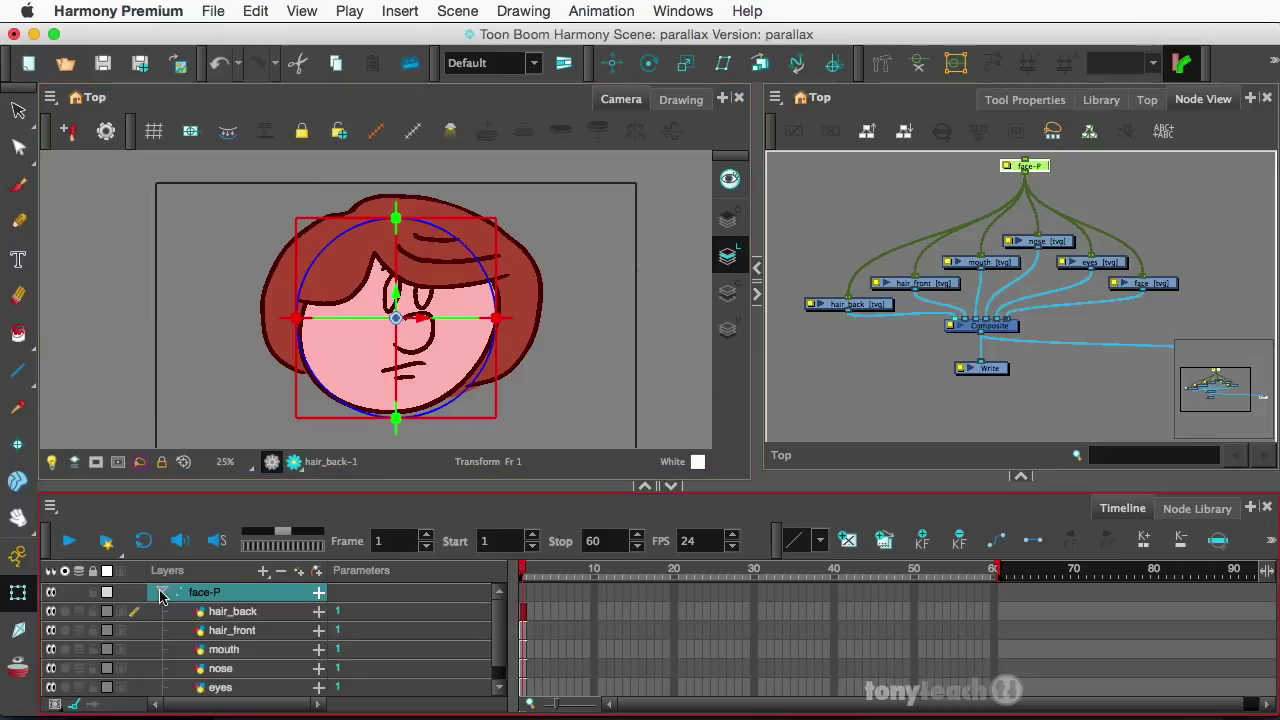
Step: Cut the brown fill from the hair_back drawing's line art and paste it into its colour art layer
{"action": "left_click", "coordinate": [258, 616]}
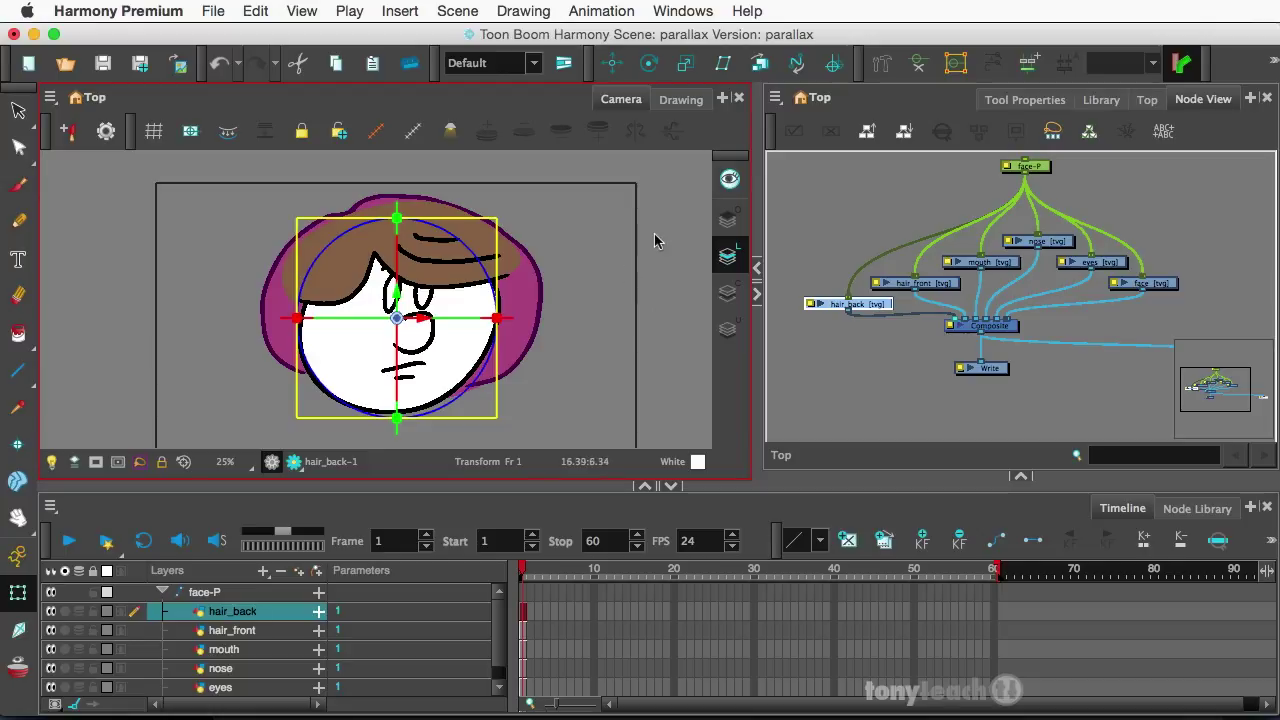
{"action": "left_click", "coordinate": [675, 100]}
{"action": "left_click", "coordinate": [17, 109]}
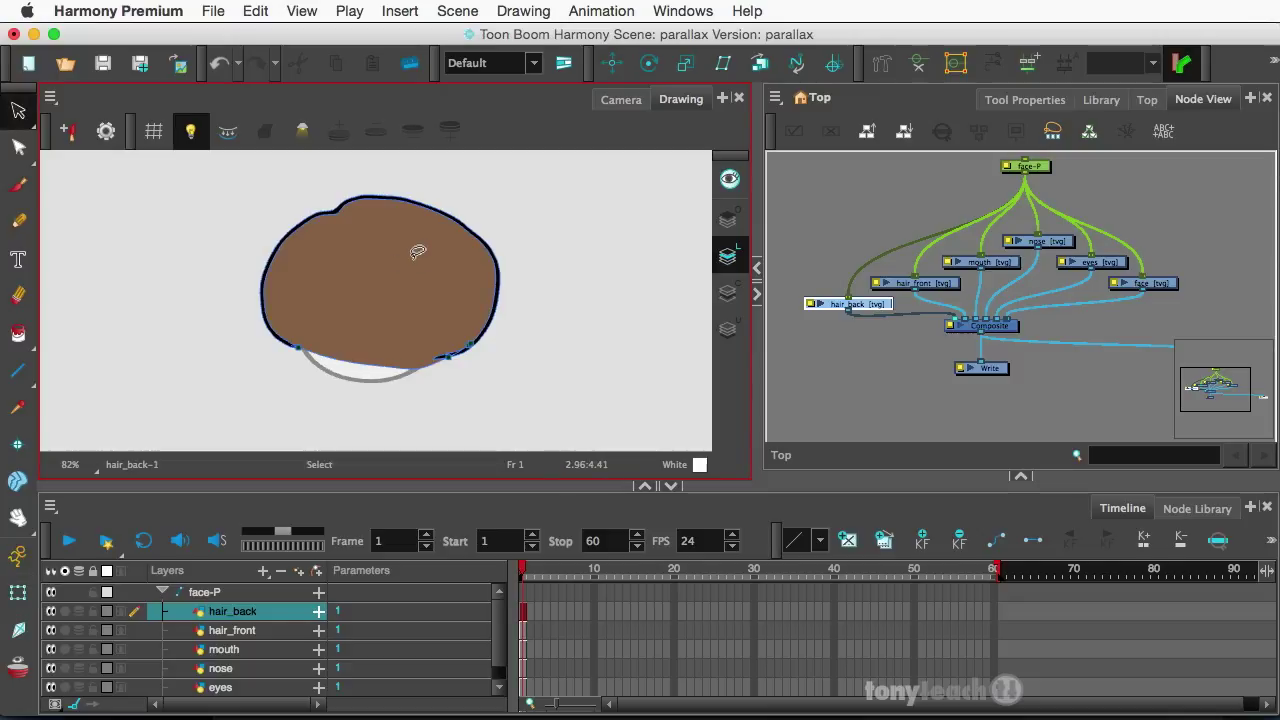
{"action": "key", "text": "Escape"}
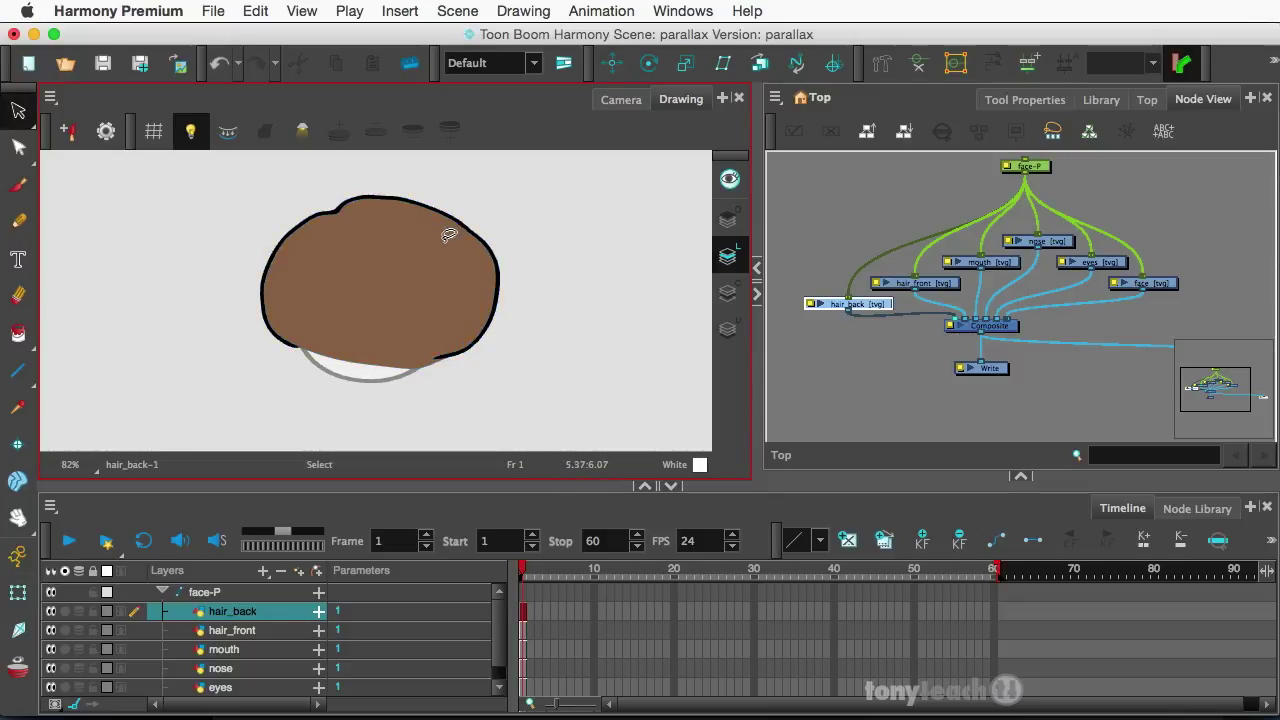
{"action": "left_click", "coordinate": [414, 247]}
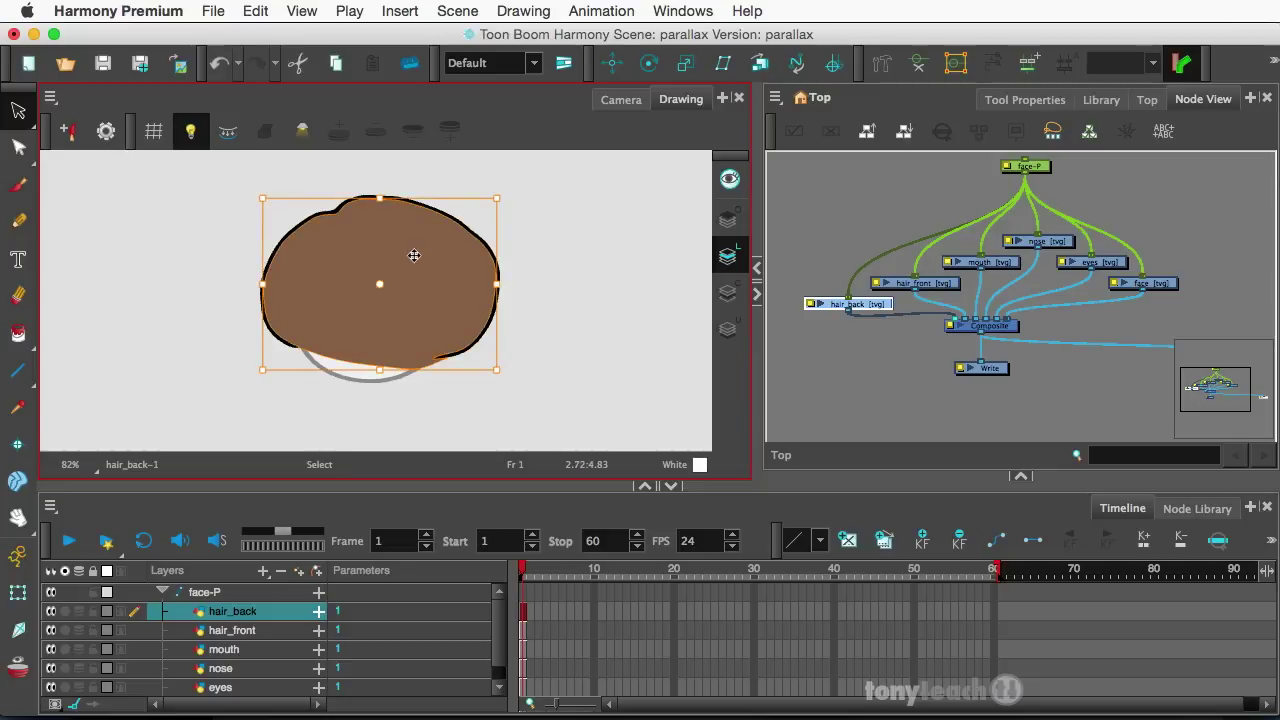
{"action": "key", "text": "ctrl+x"}
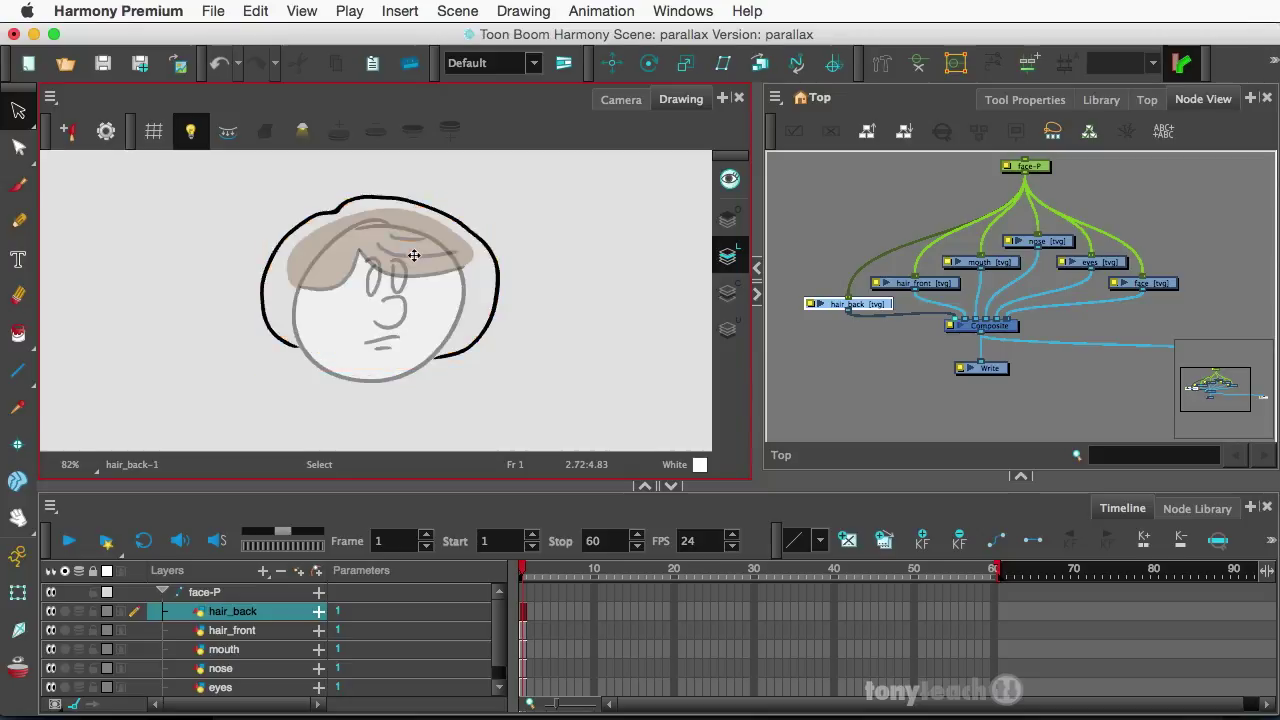
{"action": "left_click", "coordinate": [724, 292]}
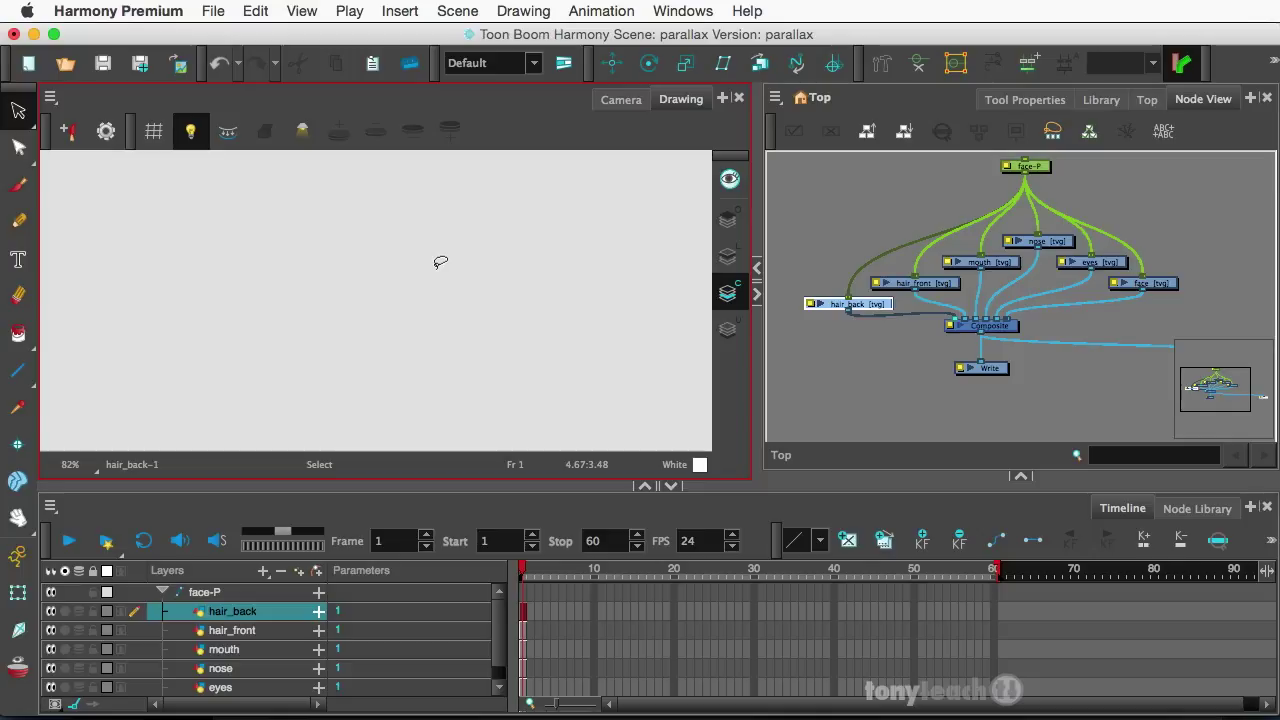
{"action": "key", "text": "ctrl+v"}
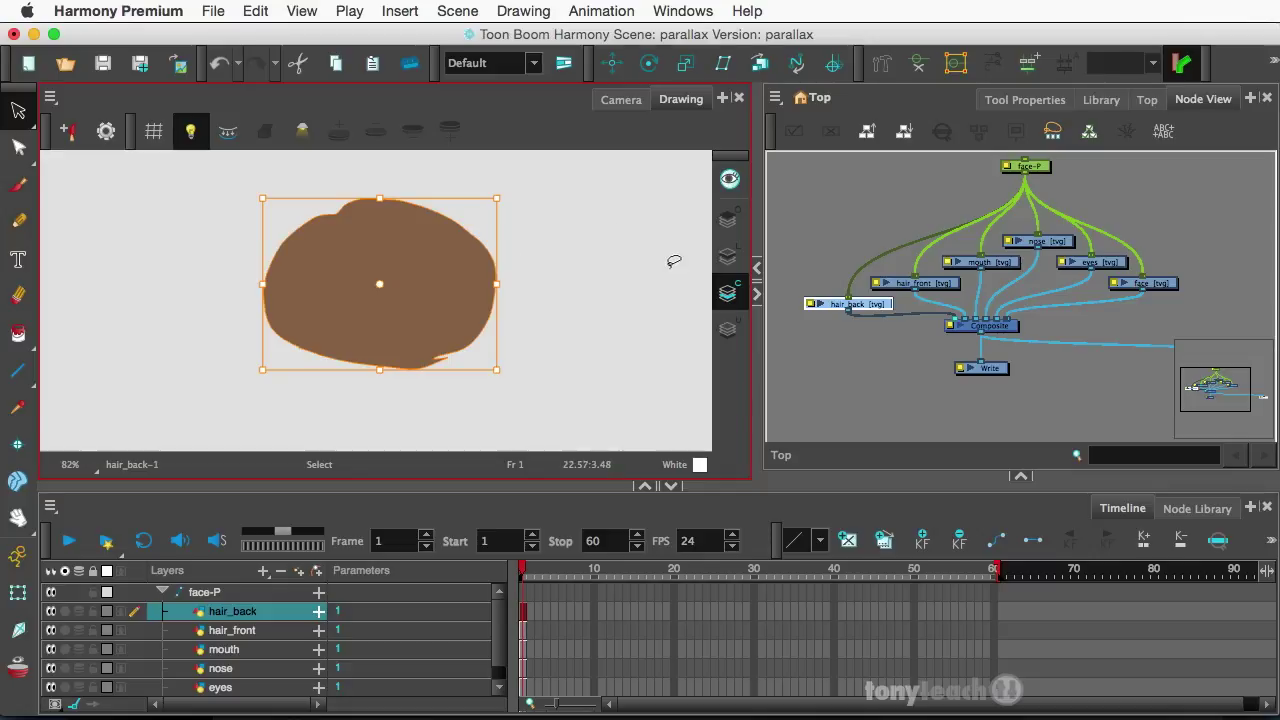
Step: Examine the edge of the hair_back fill up close and compare the drawing's line art with its colour art
{"action": "scroll", "coordinate": [443, 351], "scroll_direction": "up", "scroll_amount": 3}
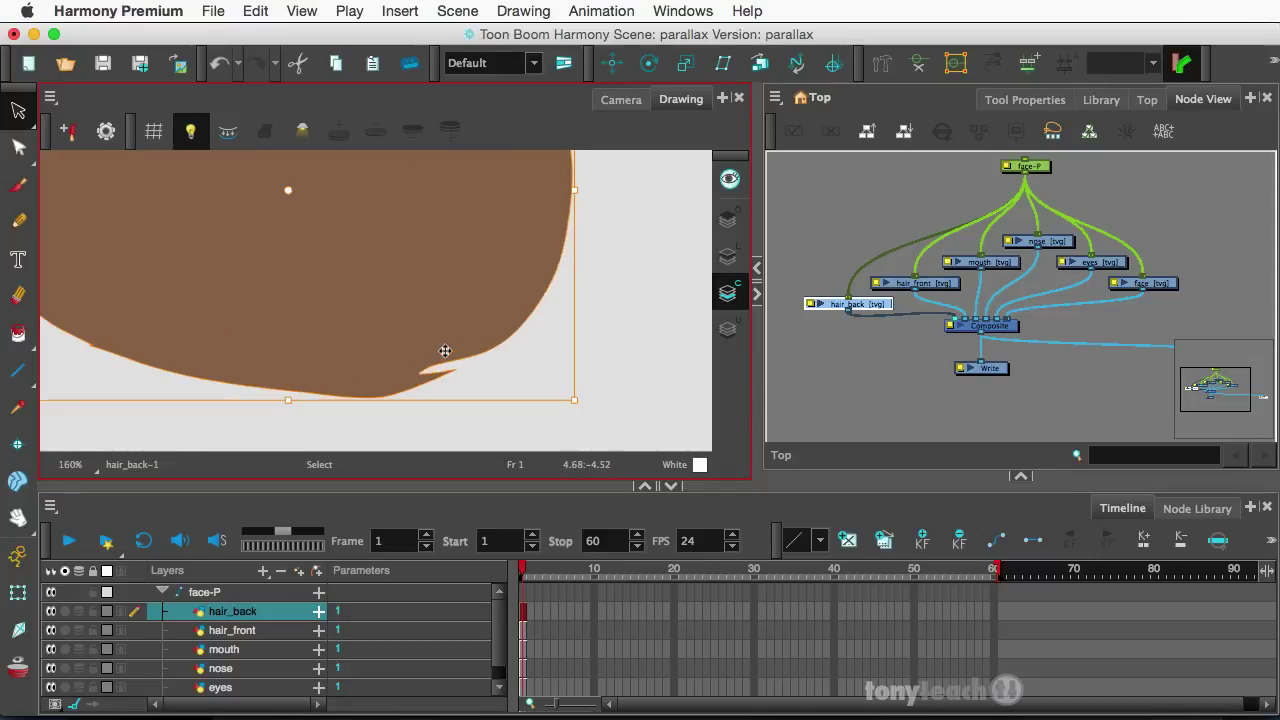
{"action": "scroll", "coordinate": [517, 271], "scroll_direction": "down", "scroll_amount": 4}
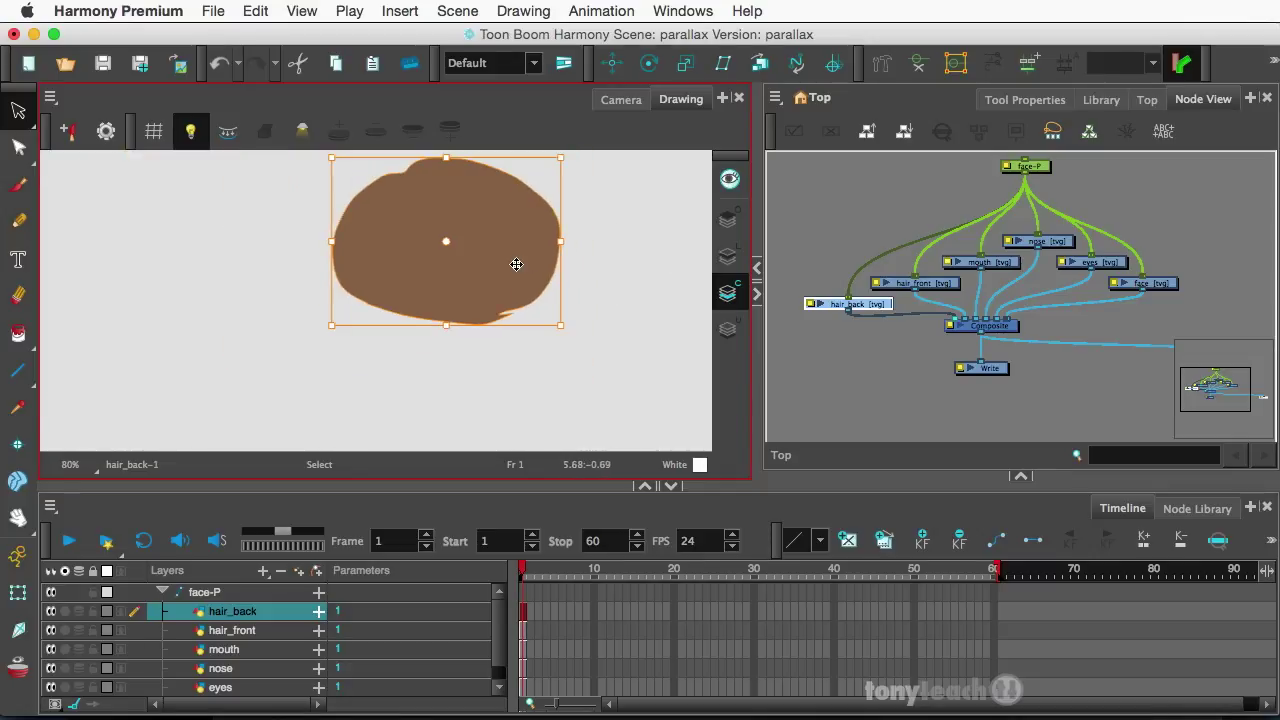
{"action": "key", "text": "space"}
{"action": "left_click_drag", "start_coordinate": [495, 203], "coordinate": [457, 237]}
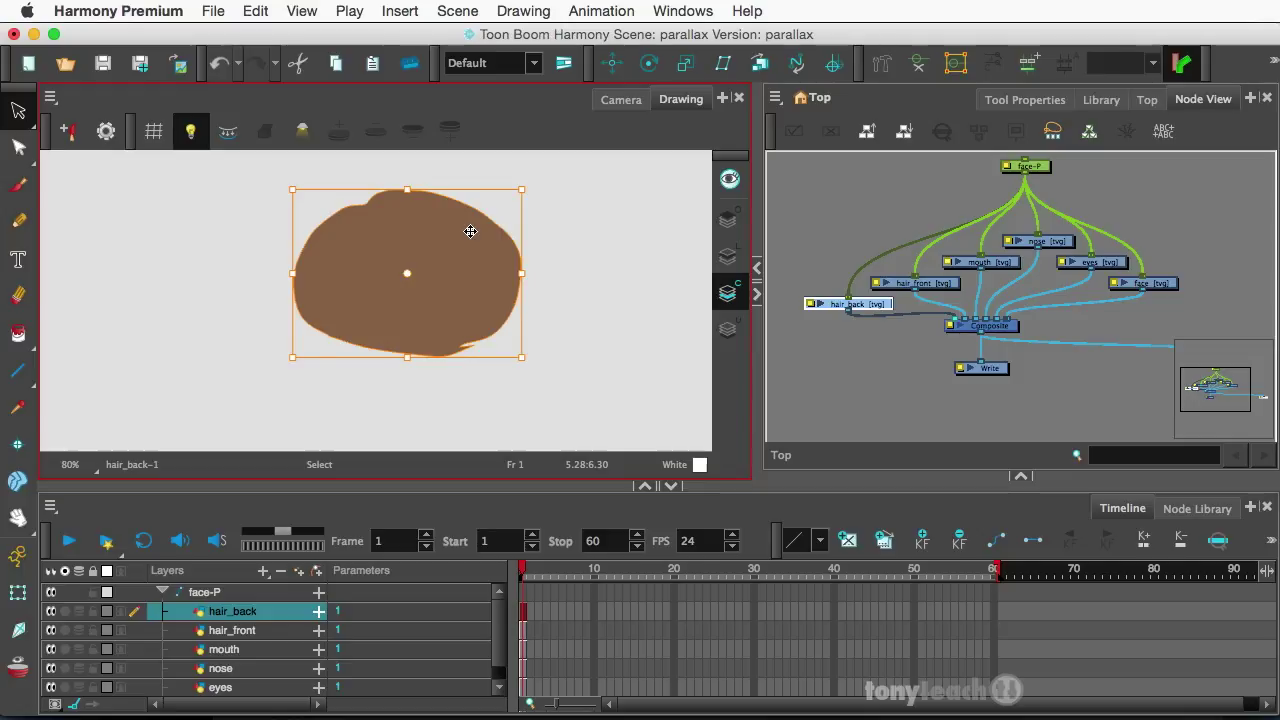
{"action": "scroll", "coordinate": [474, 245], "scroll_direction": "up", "scroll_amount": 2}
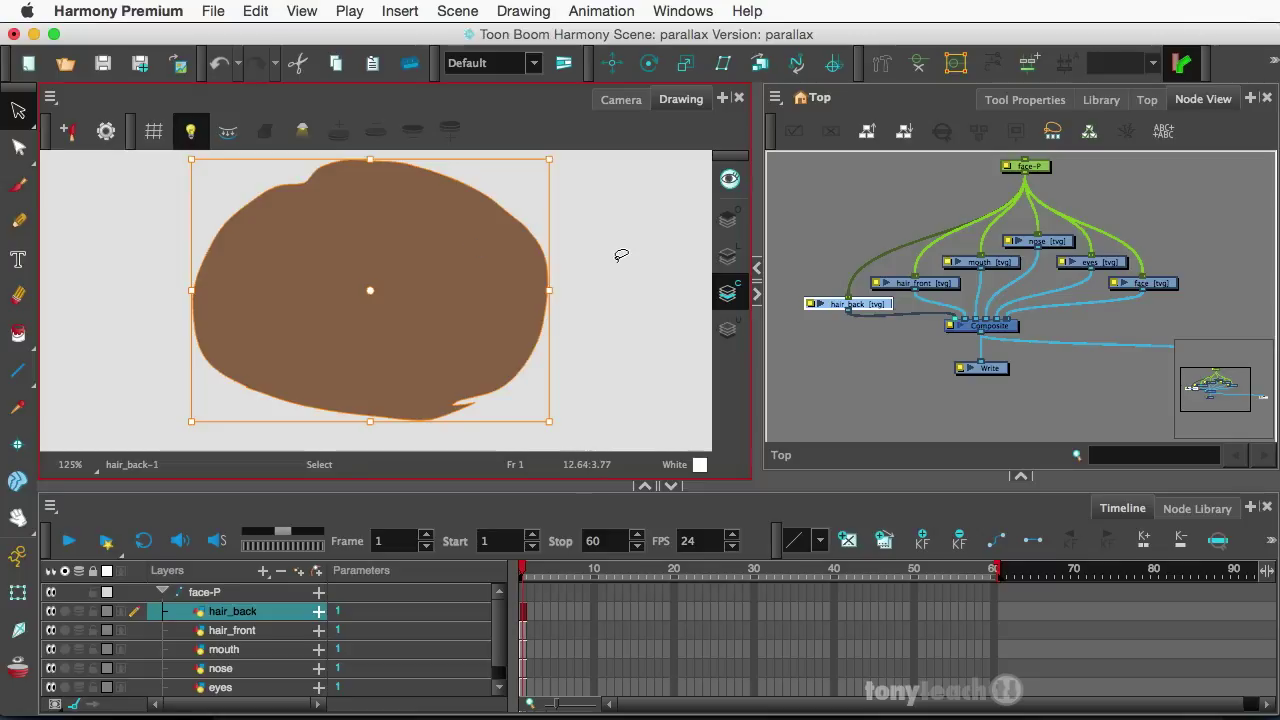
{"action": "key", "text": "l"}
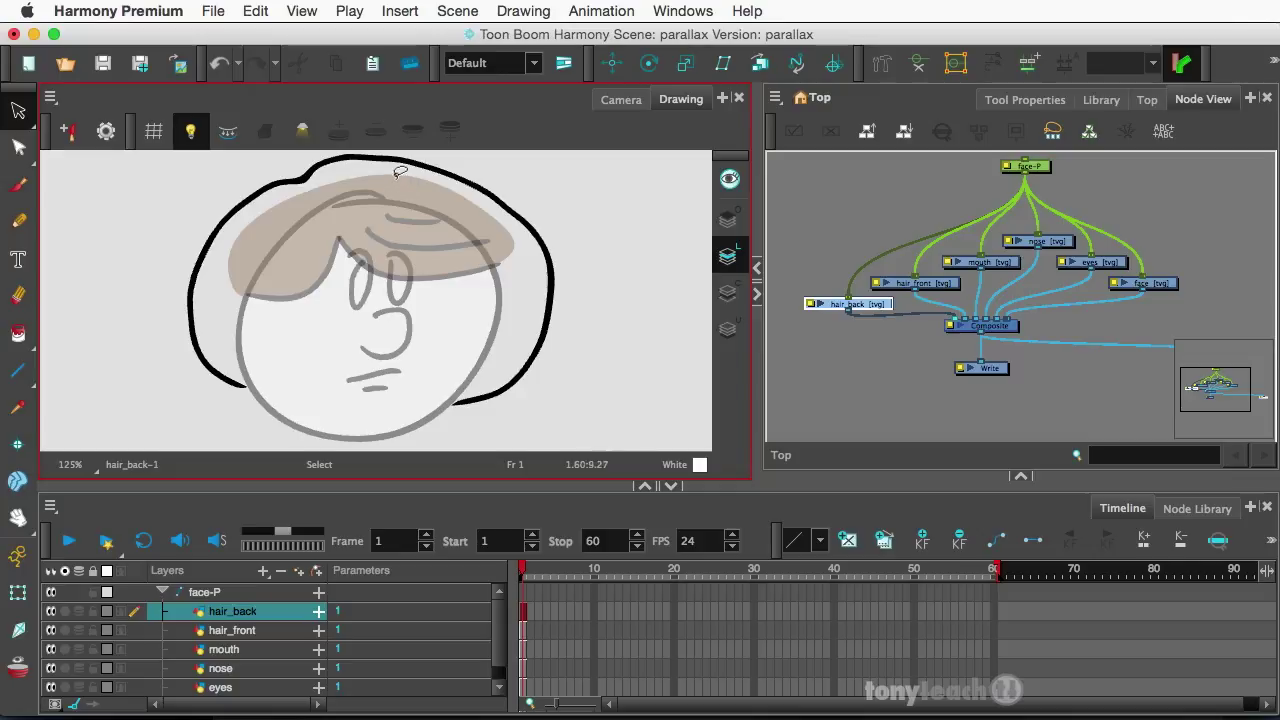
{"action": "left_click", "coordinate": [728, 292]}
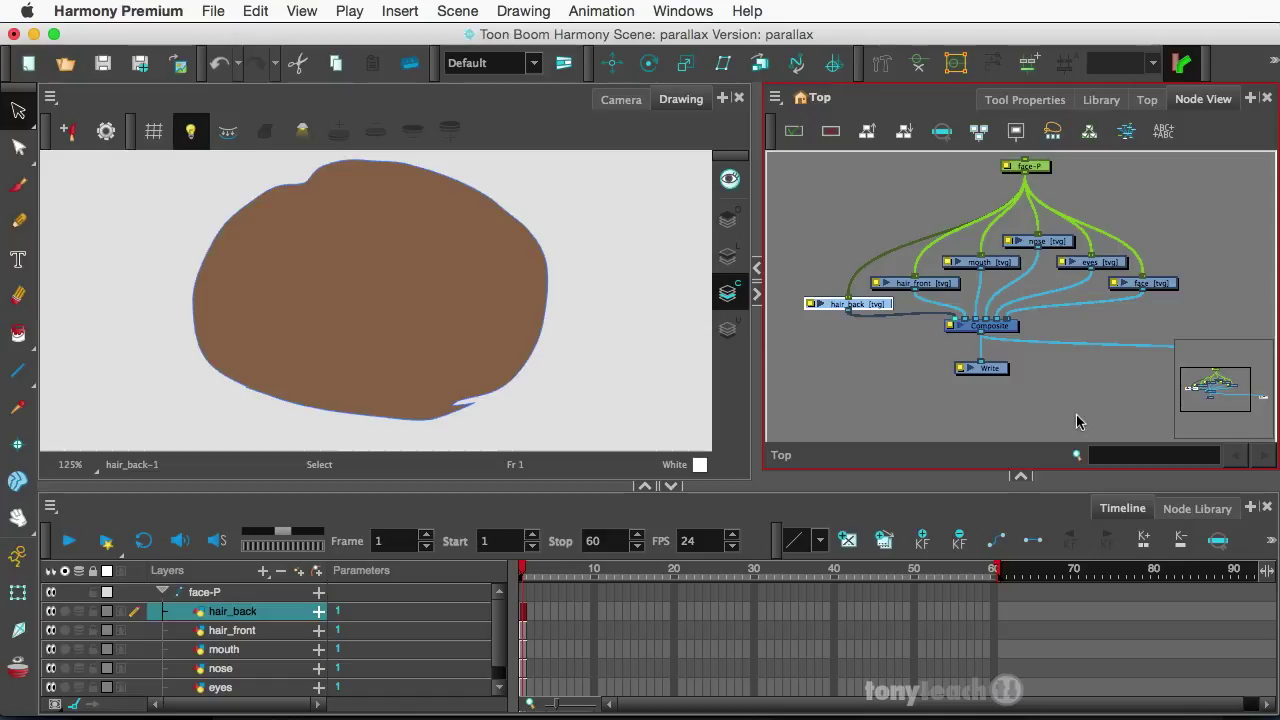
Step: Open the node library, browse its categories, and enlarge its area to show more nodes
{"action": "left_click", "coordinate": [1198, 509]}
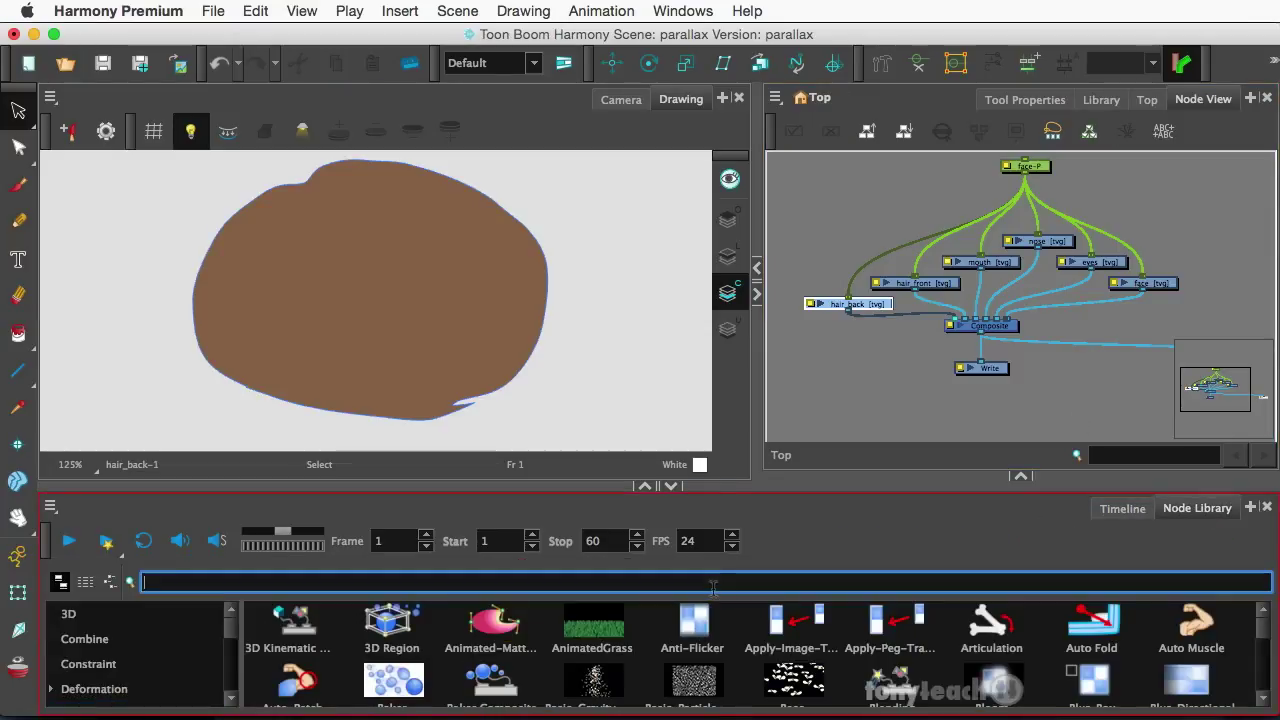
{"action": "scroll", "coordinate": [135, 688], "scroll_direction": "down", "scroll_amount": 2}
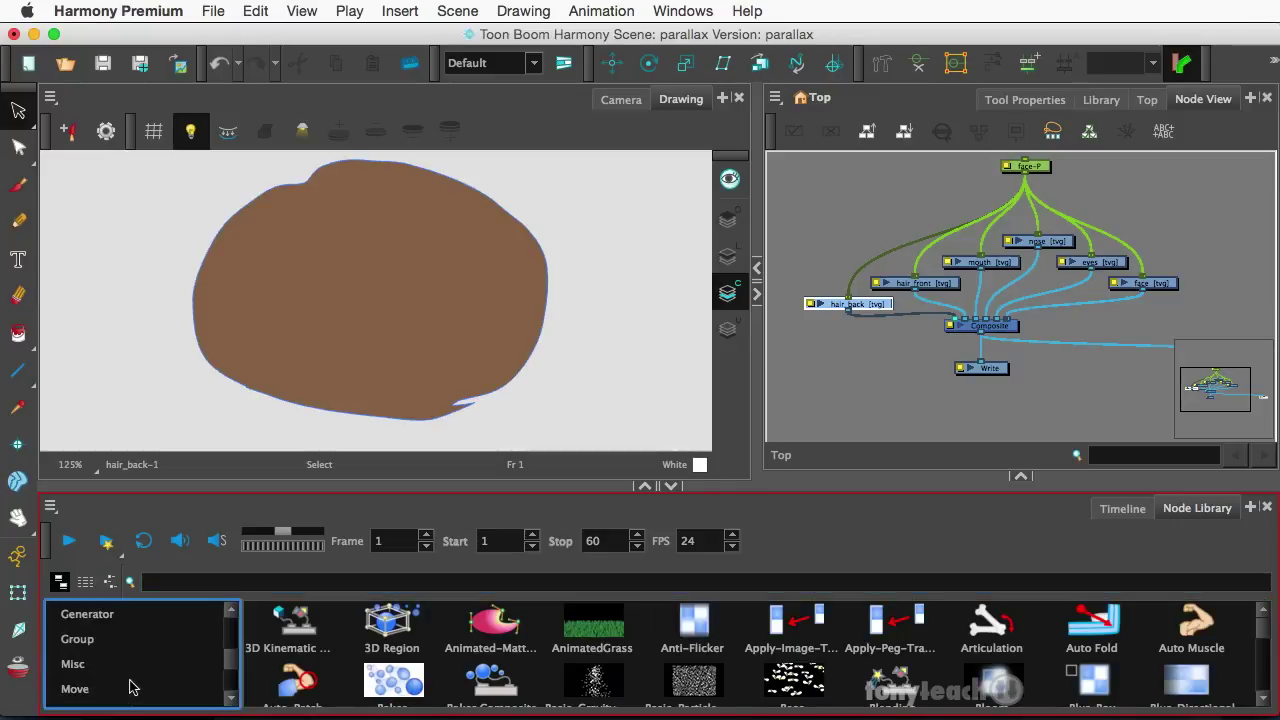
{"action": "scroll", "coordinate": [105, 664], "scroll_direction": "up", "scroll_amount": 1}
{"action": "scroll", "coordinate": [105, 664], "scroll_direction": "up", "scroll_amount": 1}
{"action": "scroll", "coordinate": [105, 664], "scroll_direction": "down", "scroll_amount": 2}
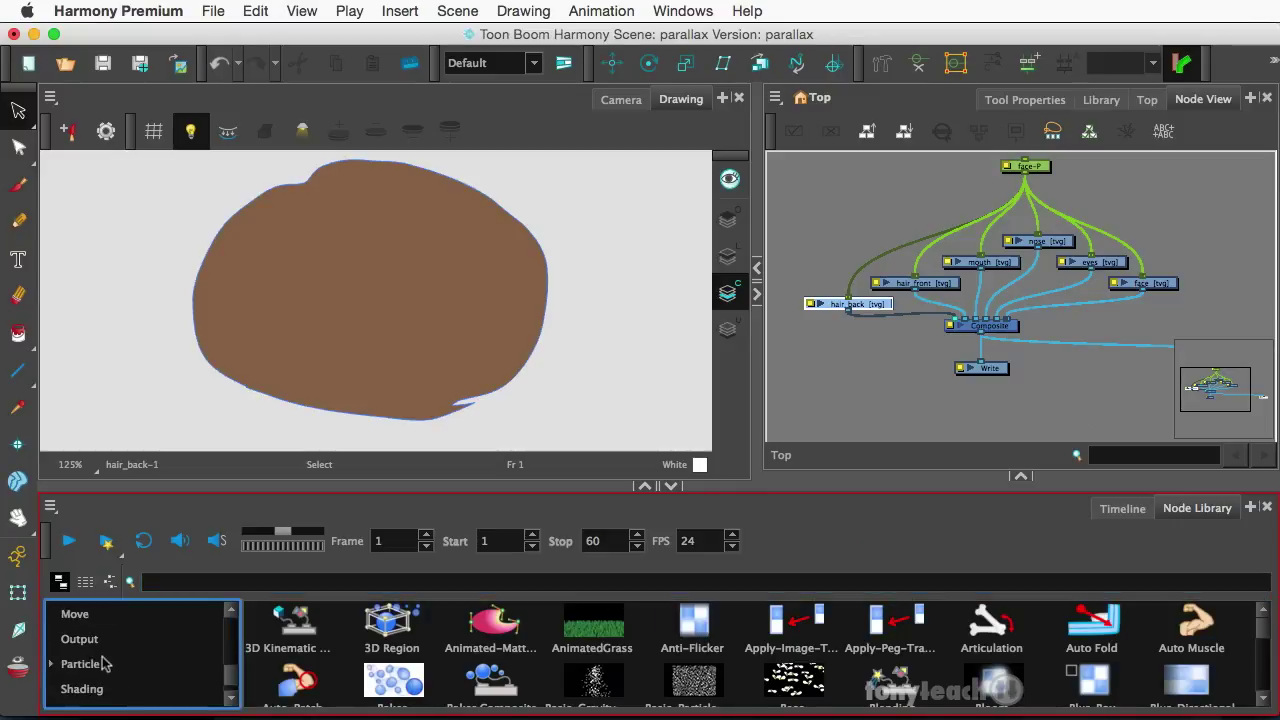
{"action": "left_click_drag", "start_coordinate": [135, 489], "coordinate": [135, 432]}
{"action": "scroll", "coordinate": [166, 648], "scroll_direction": "up", "scroll_amount": 2}
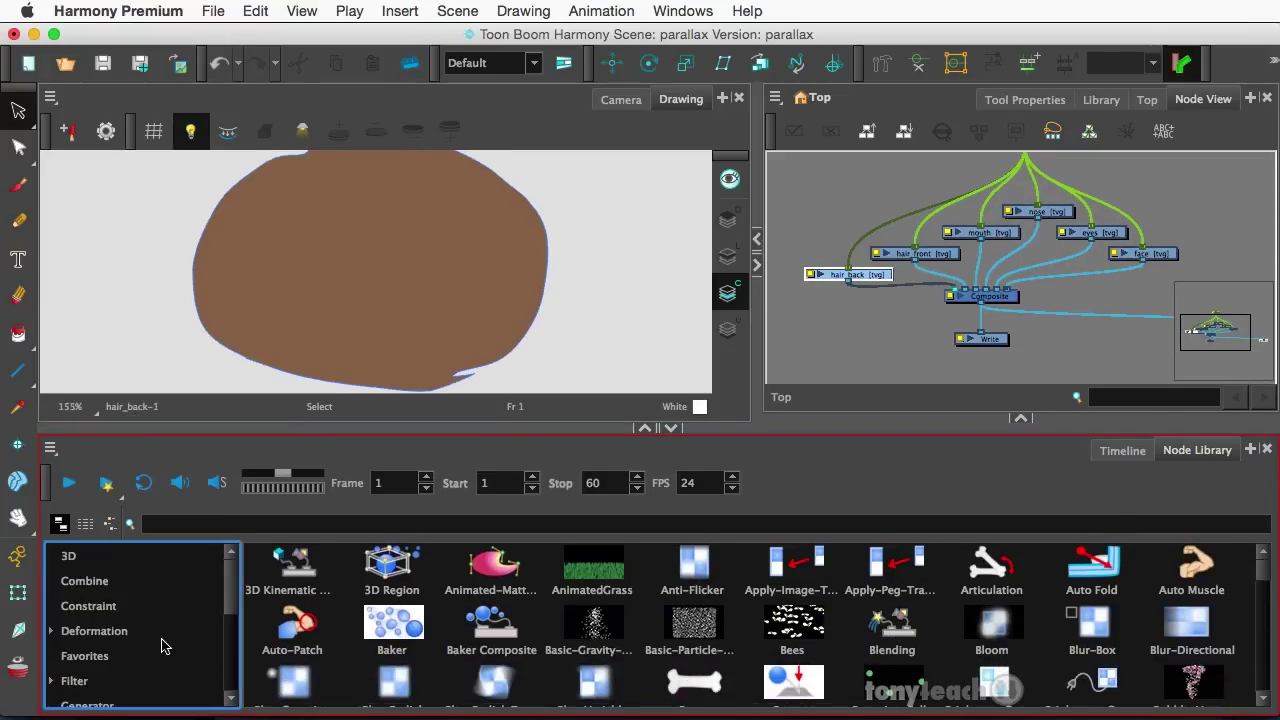
Step: Search the node library for "art" and add a Colour-Art and a Line-Art node below hair_back in the network
{"action": "left_click", "coordinate": [94, 683]}
{"action": "left_click", "coordinate": [235, 524]}
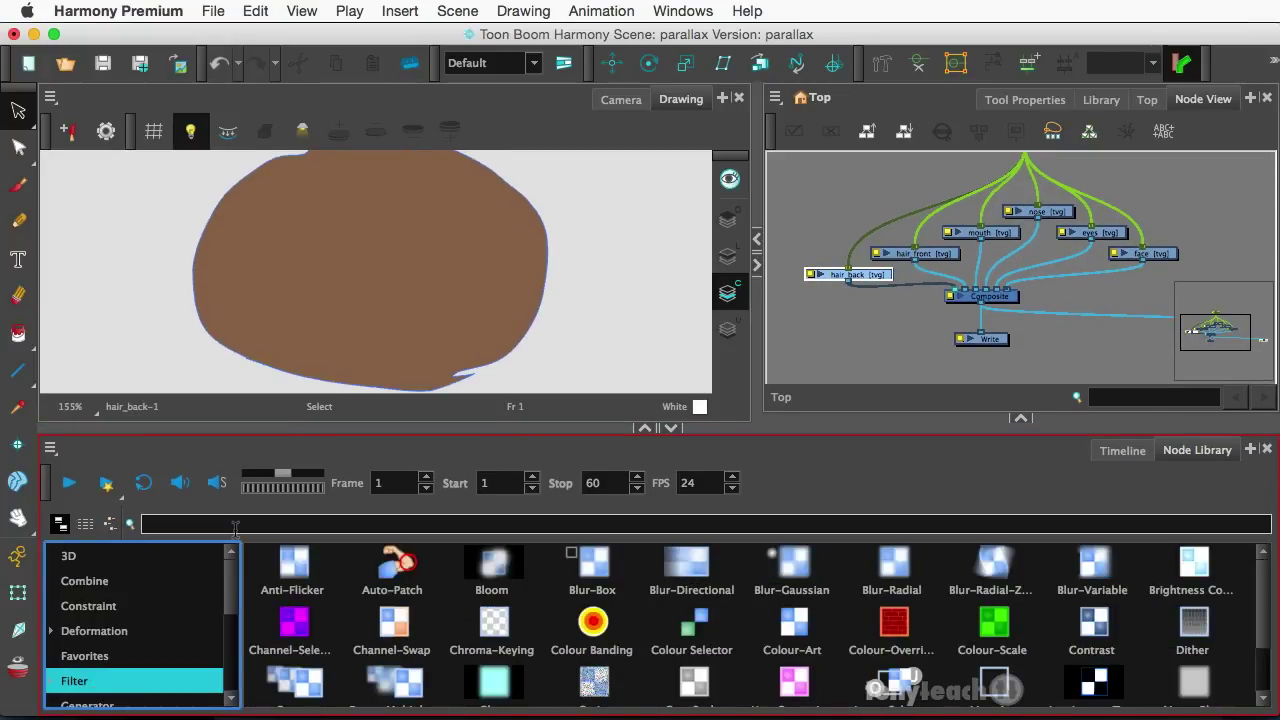
{"action": "type", "text": "art"}
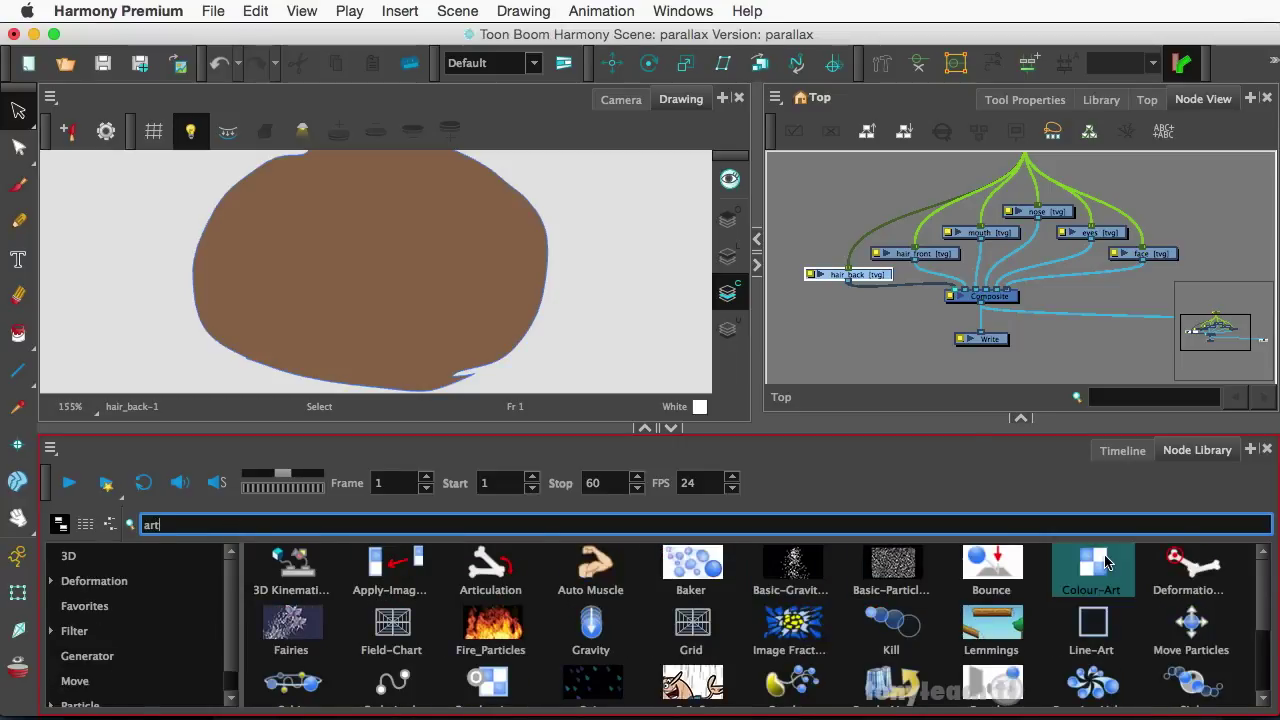
{"action": "left_click_drag", "start_coordinate": [1104, 563], "coordinate": [855, 340]}
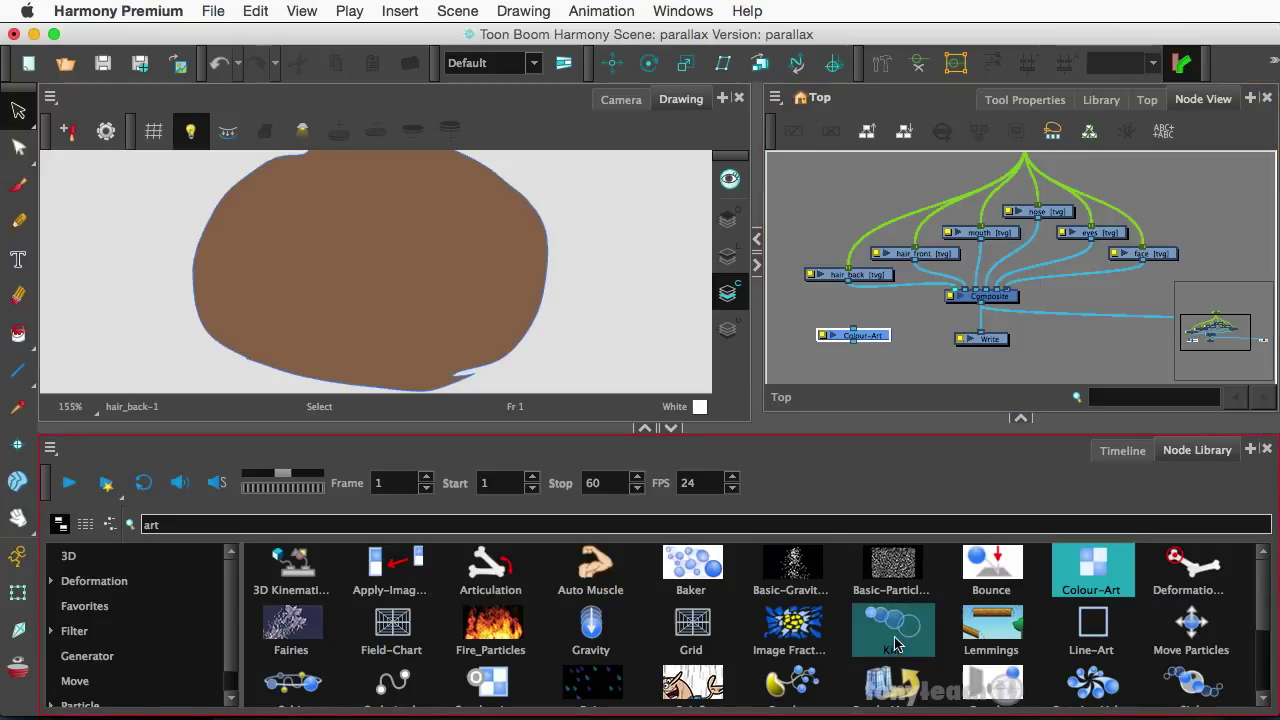
{"action": "left_click_drag", "start_coordinate": [1093, 636], "coordinate": [873, 311]}
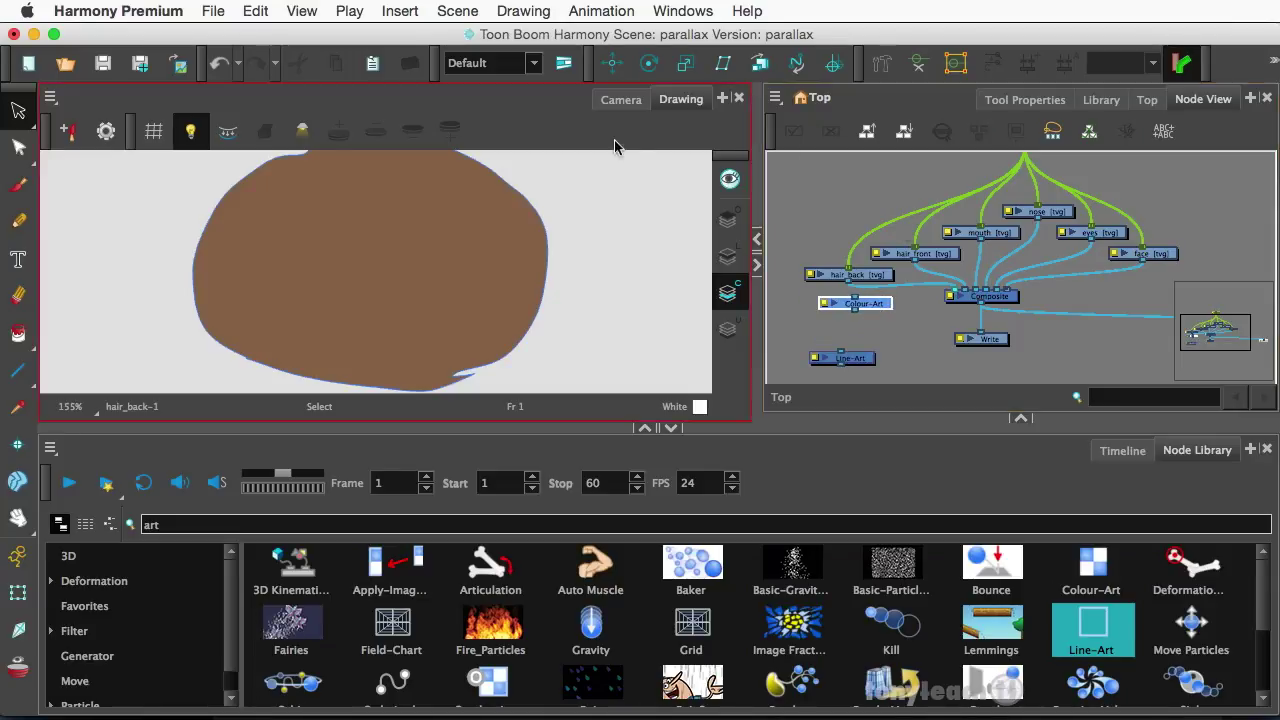
Step: With the camera view showing, insert the Line-Art node between hair_back and Composite, spacing out the surrounding nodes
{"action": "left_click", "coordinate": [621, 99]}
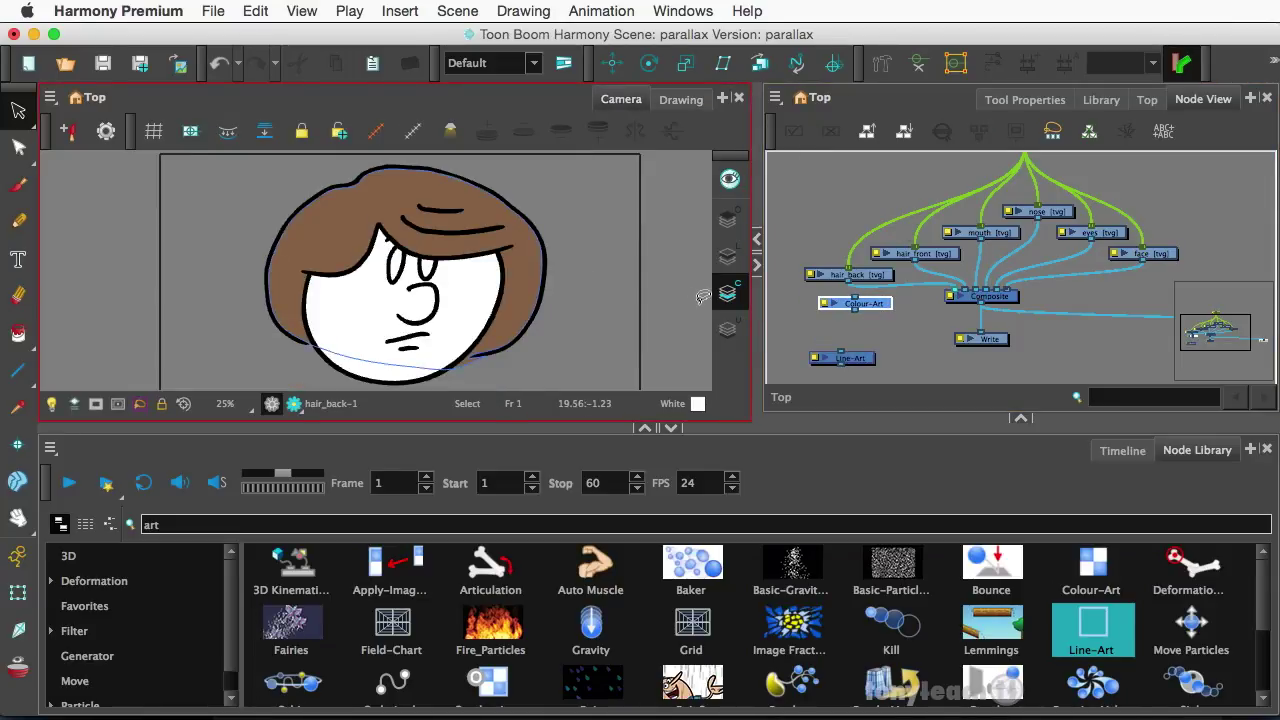
{"action": "left_click", "coordinate": [852, 306]}
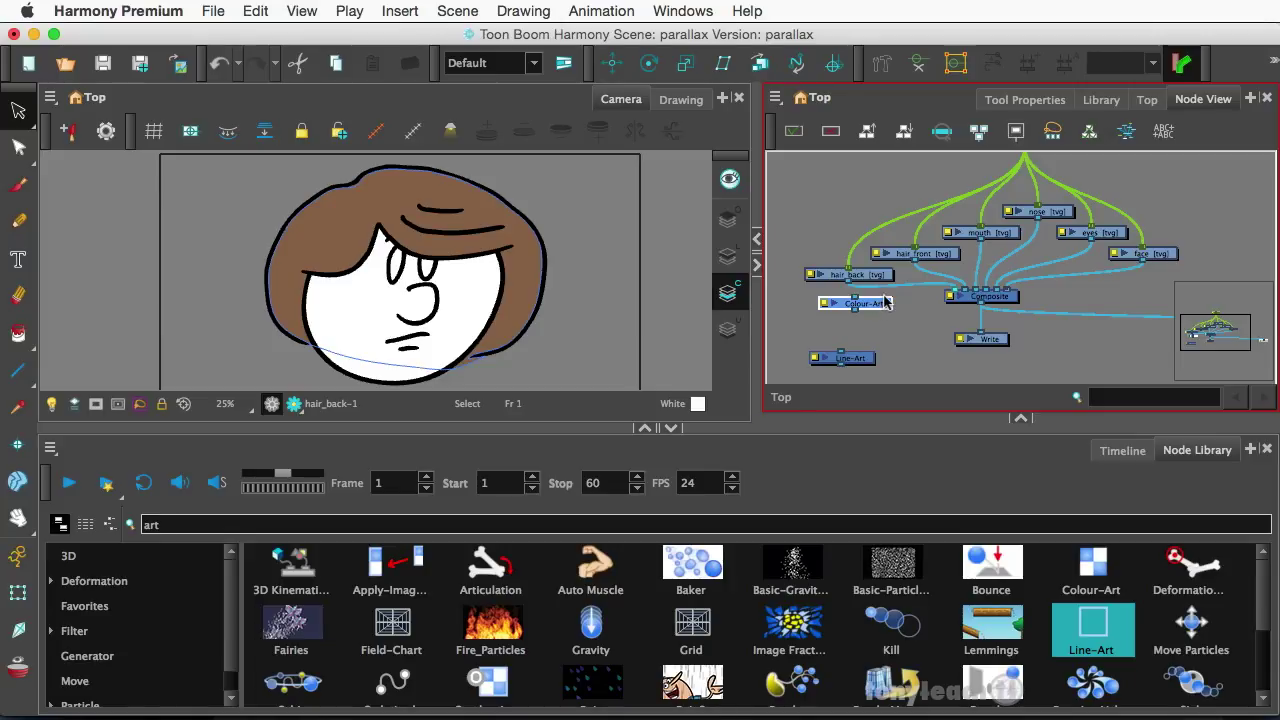
{"action": "left_click_drag", "start_coordinate": [872, 277], "coordinate": [838, 270]}
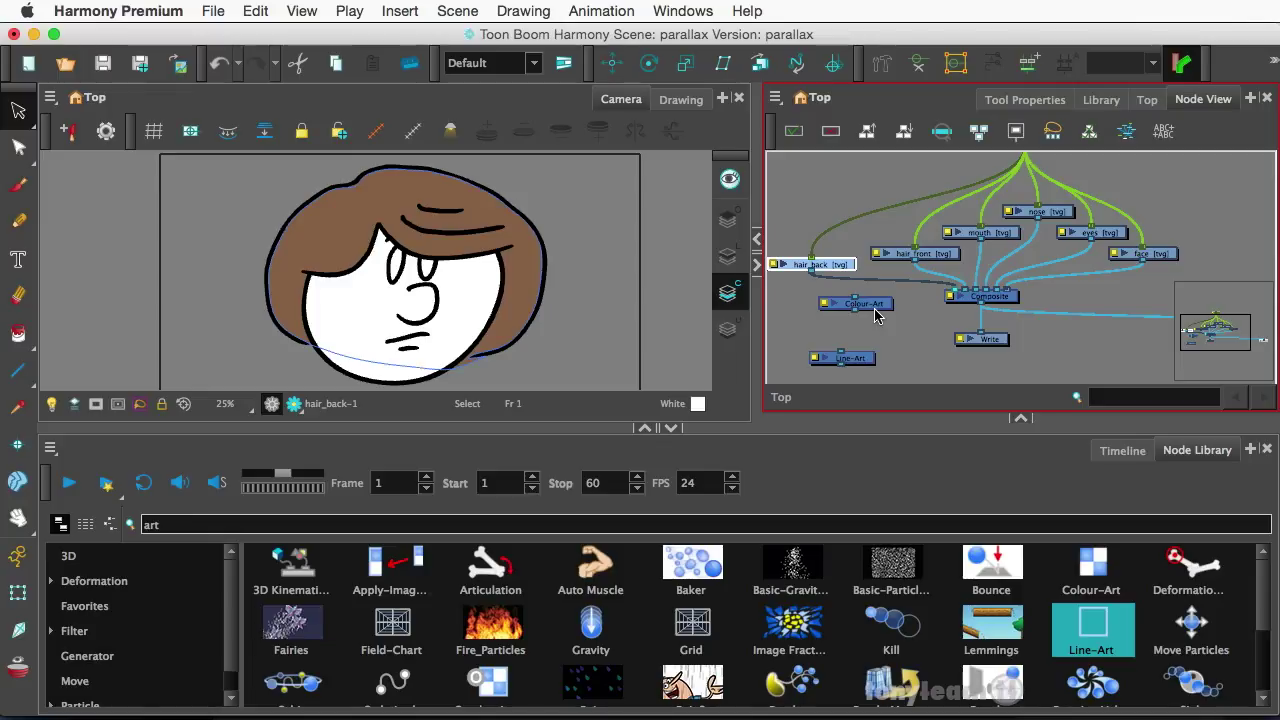
{"action": "mouse_move", "coordinate": [851, 363]}
{"action": "left_mouse_down"}
{"action": "mouse_move", "coordinate": [855, 284]}
{"action": "mouse_move", "coordinate": [866, 306]}
{"action": "mouse_move", "coordinate": [851, 346]}
{"action": "left_mouse_up"}
{"action": "left_click_drag", "start_coordinate": [866, 292], "coordinate": [816, 313]}
{"action": "left_click_drag", "start_coordinate": [987, 302], "coordinate": [983, 316]}
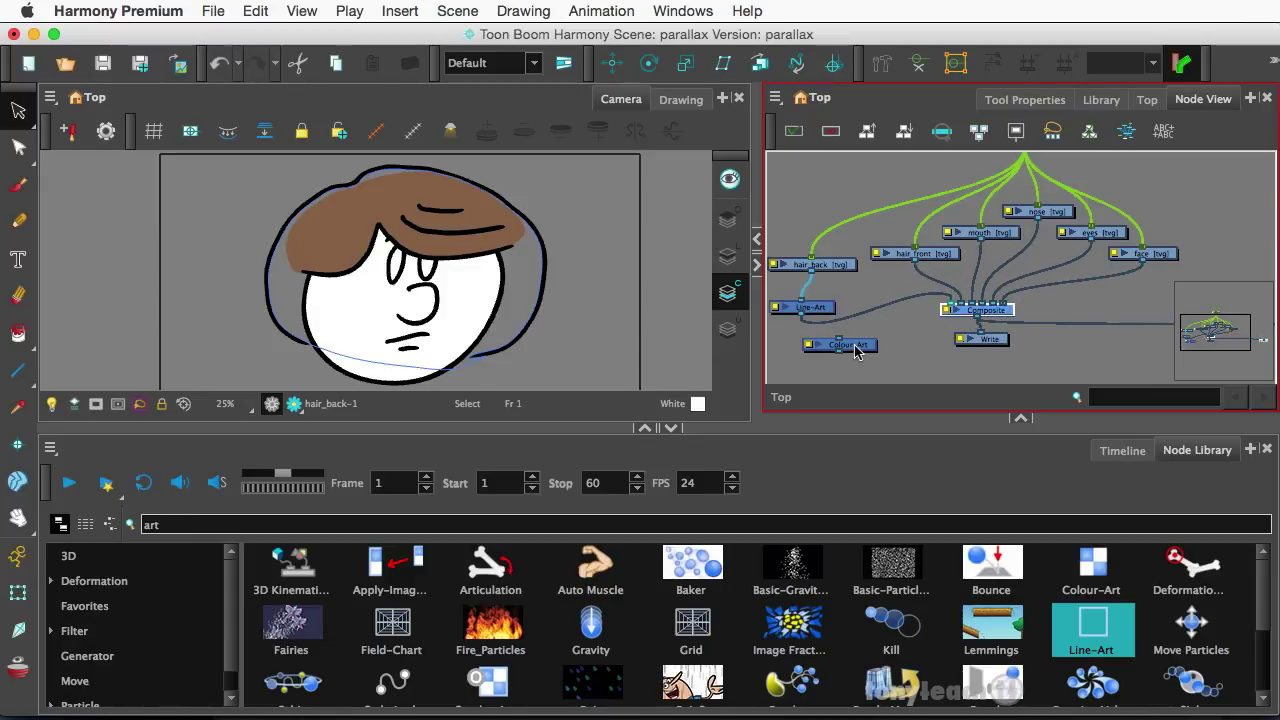
Step: Connect the Colour-Art node between hair_back and Composite, and show the layer hierarchy in the timeline
{"action": "mouse_move", "coordinate": [812, 277]}
{"action": "left_mouse_down"}
{"action": "mouse_move", "coordinate": [860, 307]}
{"action": "mouse_move", "coordinate": [840, 339]}
{"action": "mouse_move", "coordinate": [908, 364]}
{"action": "mouse_move", "coordinate": [943, 312]}
{"action": "left_mouse_up"}
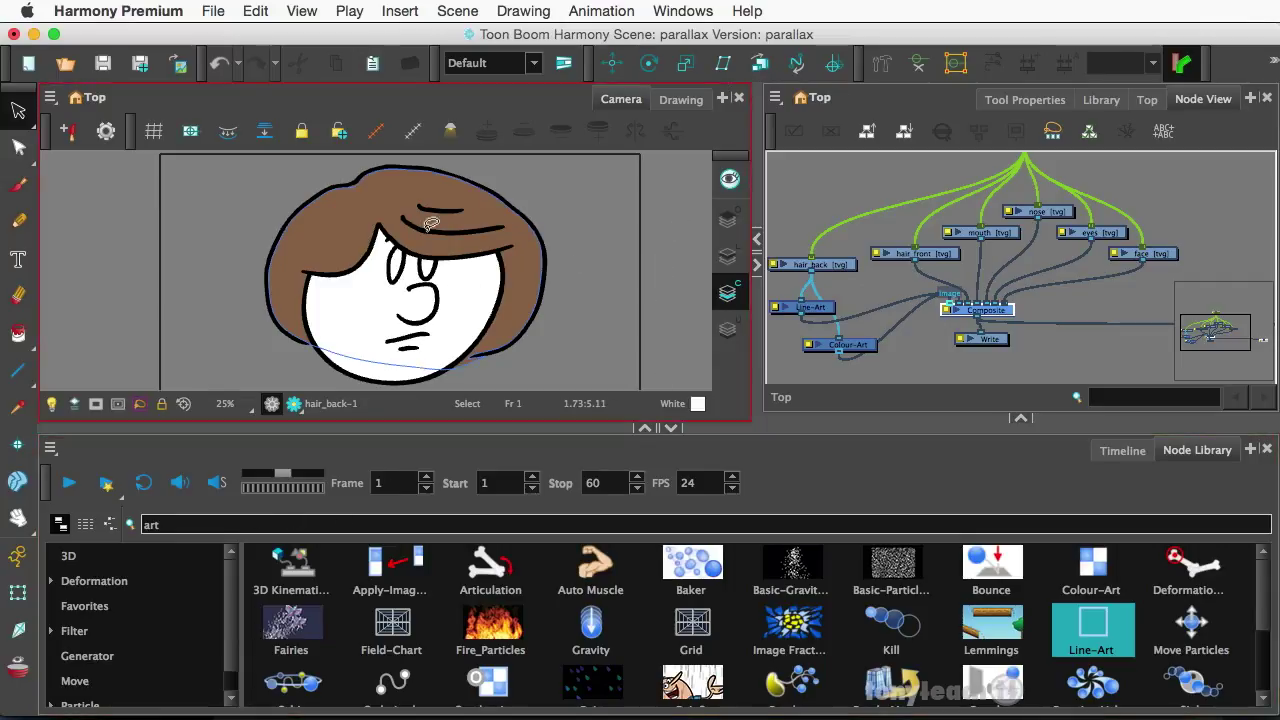
{"action": "left_click", "coordinate": [1121, 451]}
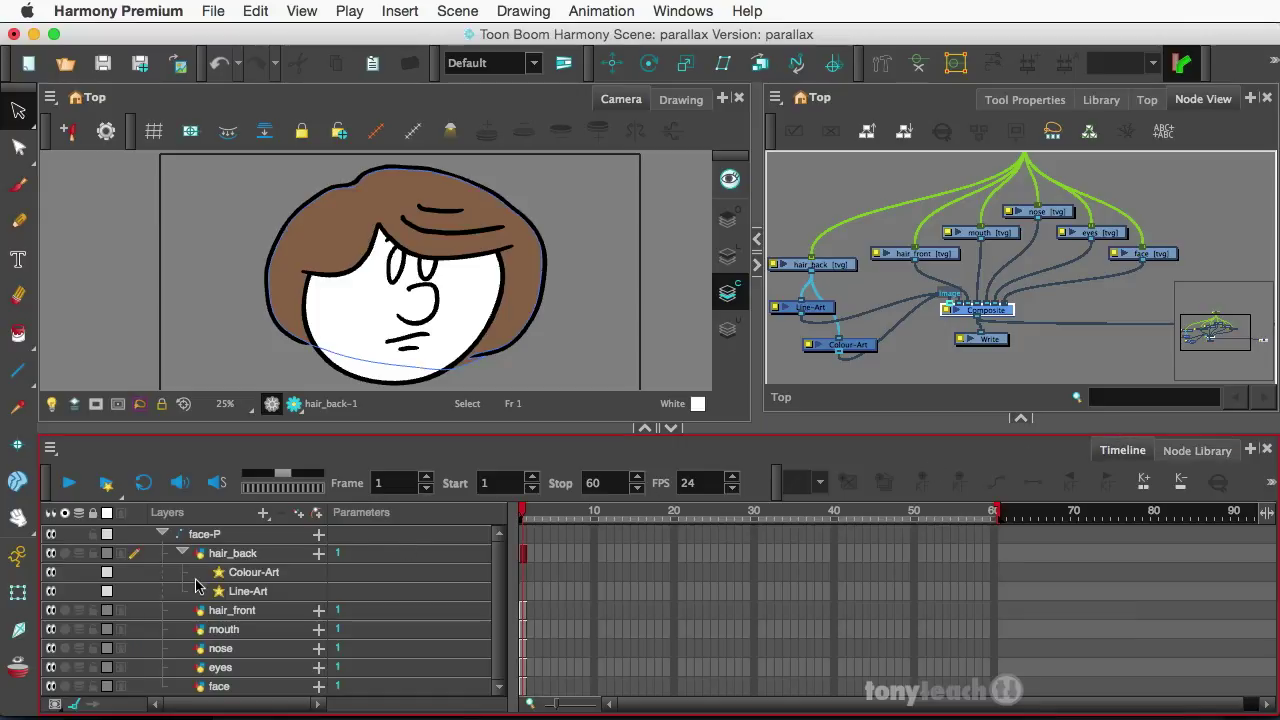
Step: Display the hair_front layer's line art in the drawing view, enlarged with space above the hair
{"action": "left_click", "coordinate": [262, 612]}
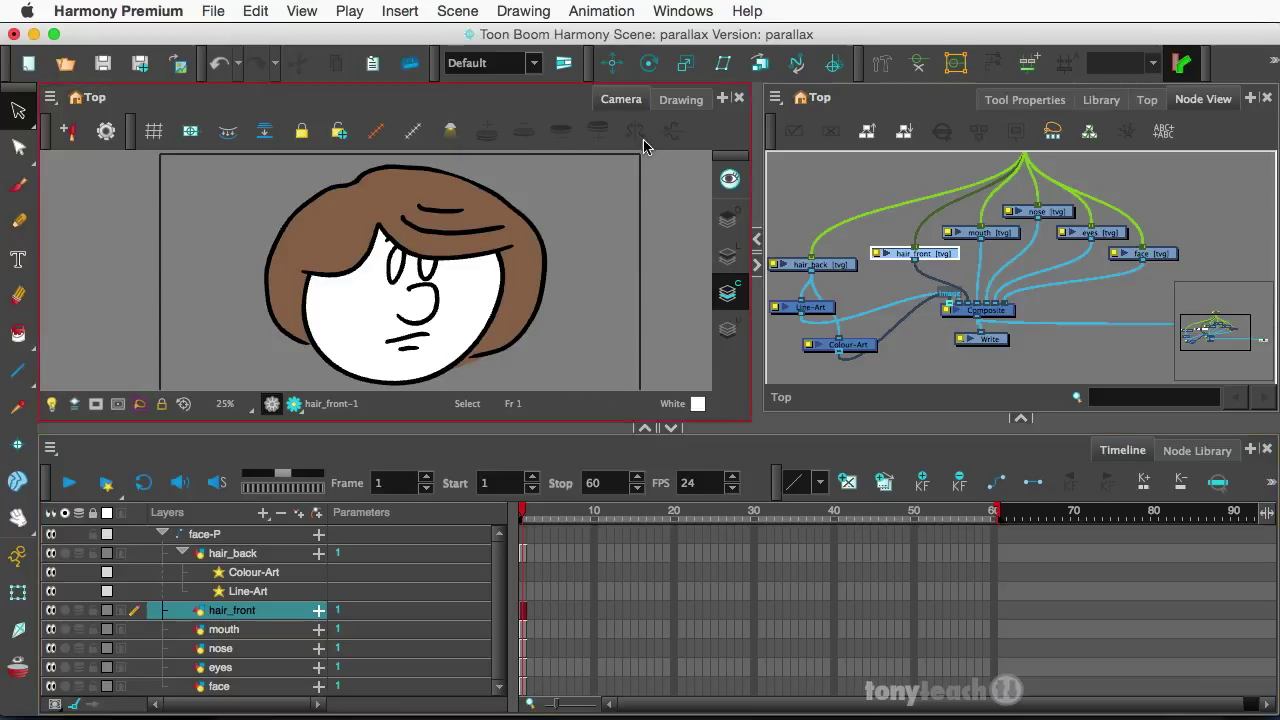
{"action": "key", "text": "2"}
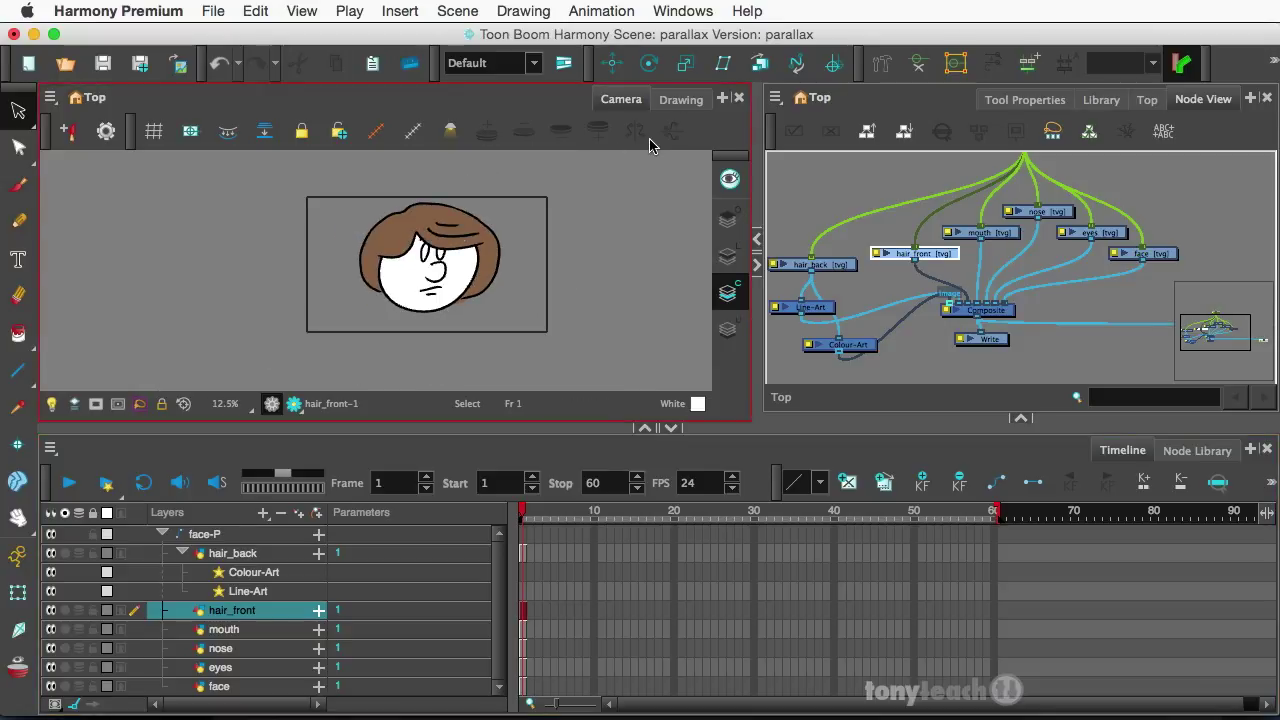
{"action": "left_click", "coordinate": [679, 100]}
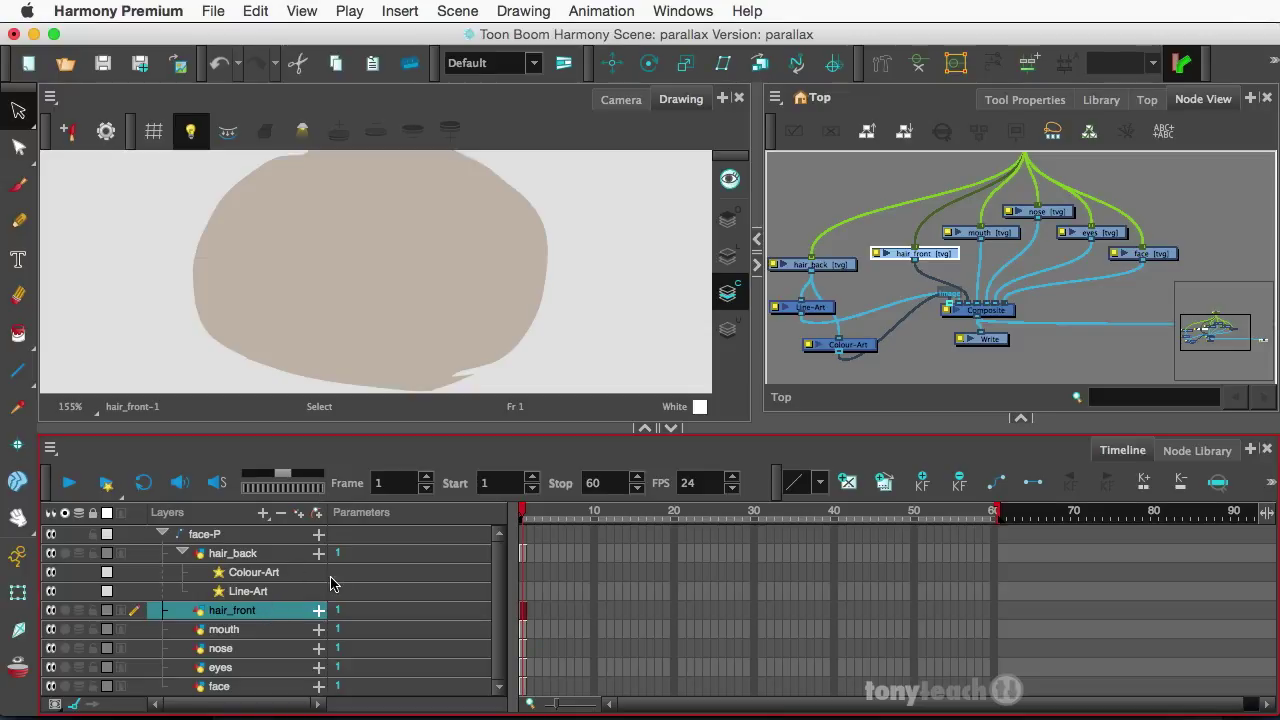
{"action": "left_click", "coordinate": [727, 256]}
{"action": "scroll", "coordinate": [466, 244], "scroll_direction": "down", "scroll_amount": 4}
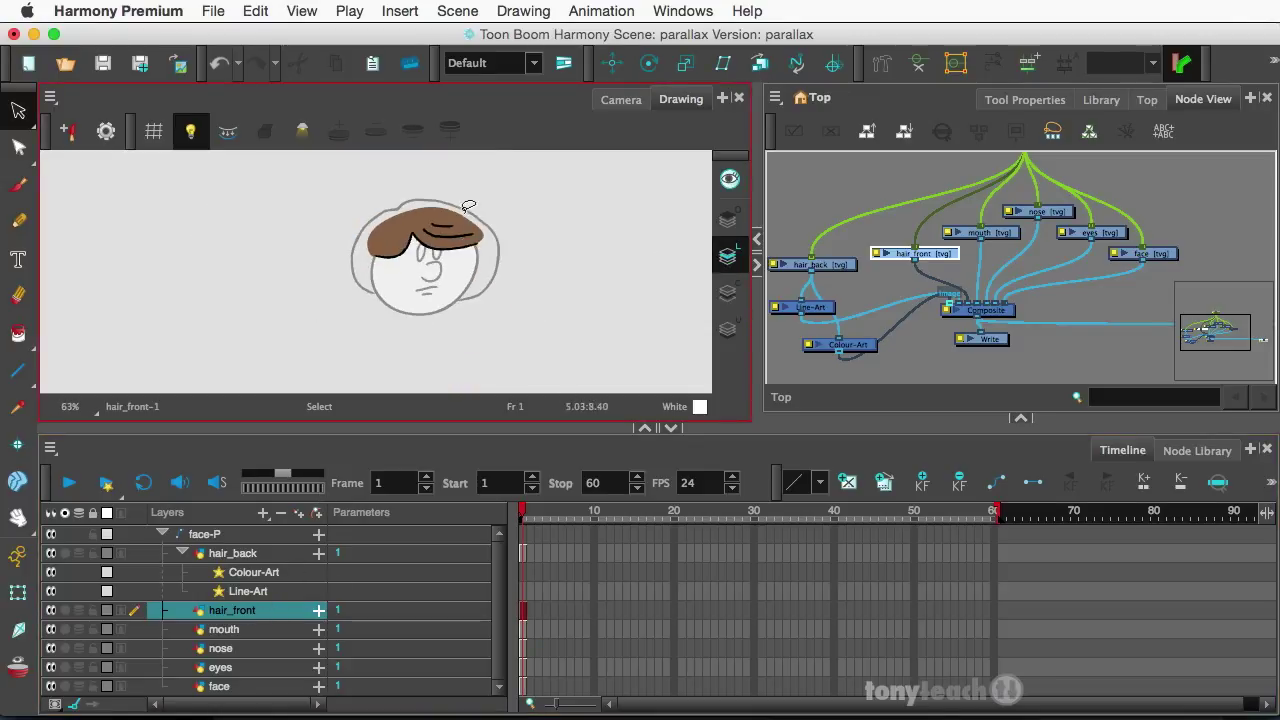
{"action": "key", "text": "space"}
{"action": "left_click_drag", "start_coordinate": [484, 212], "coordinate": [430, 284]}
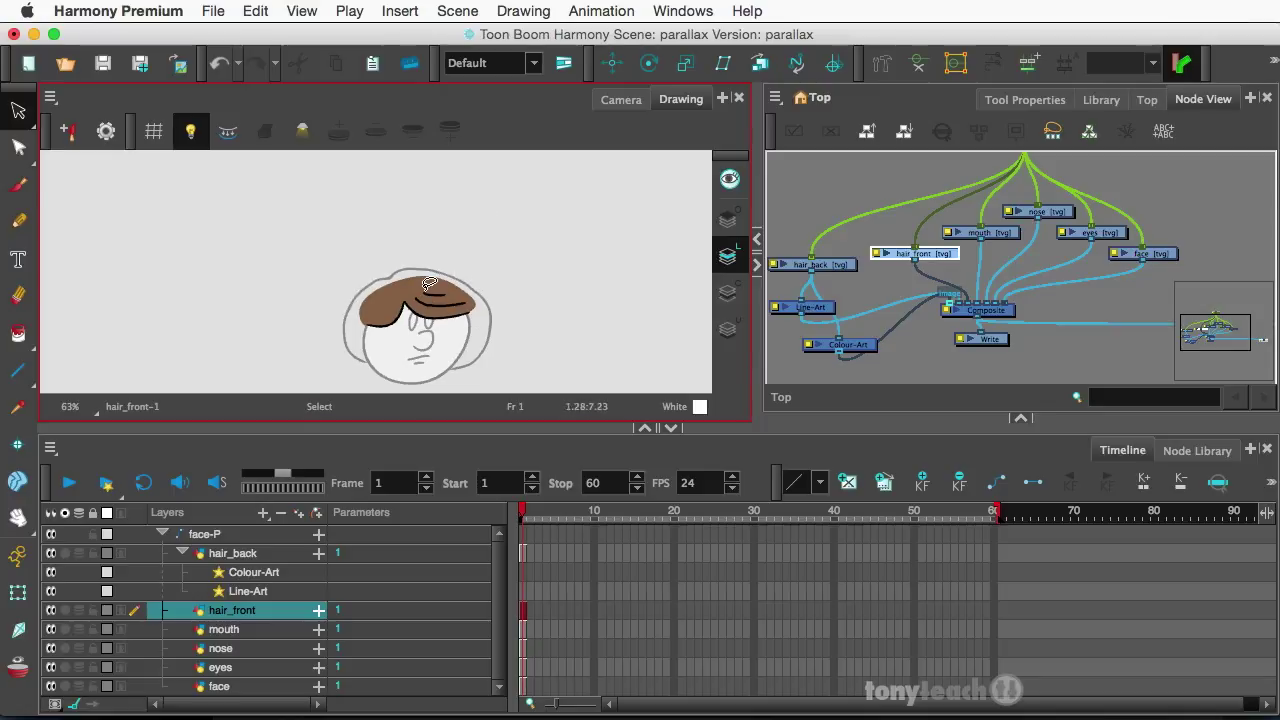
{"action": "scroll", "coordinate": [430, 284], "scroll_direction": "up", "scroll_amount": 5}
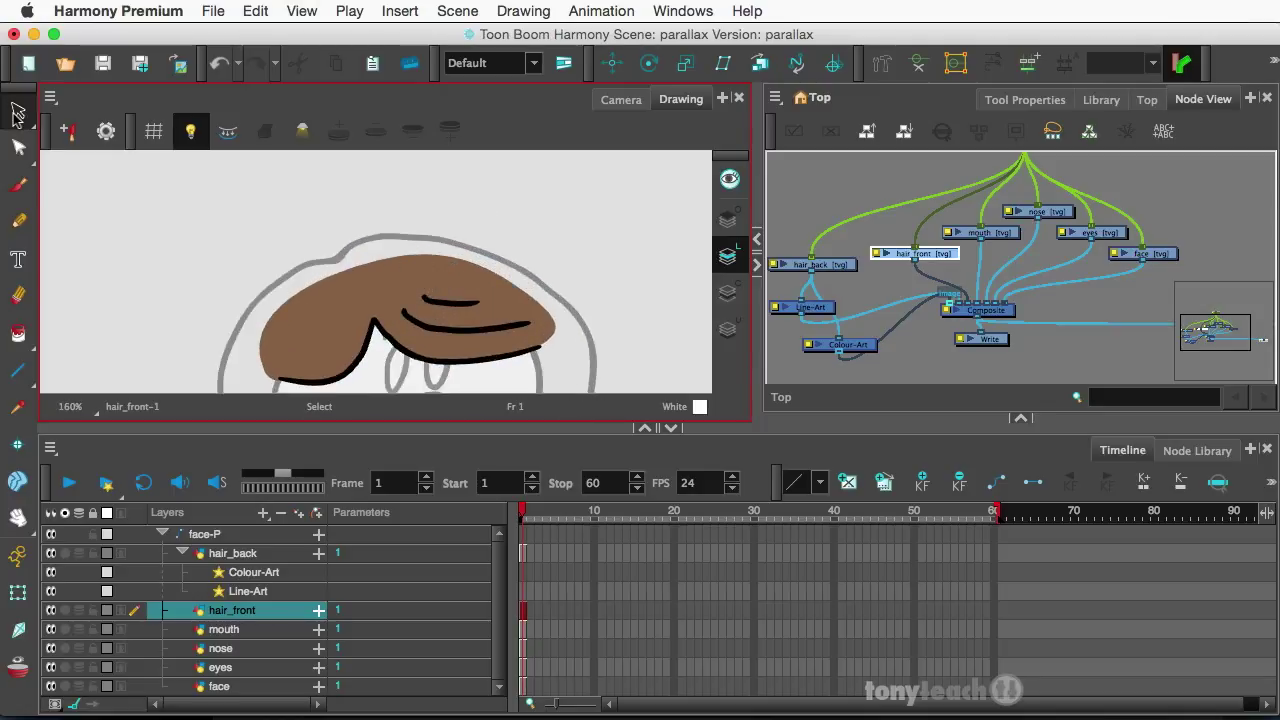
Step: With the Contour Editor, pull the hair_front fill's top, left and right points outward beyond the back hair's outline
{"action": "left_click", "coordinate": [18, 147]}
{"action": "left_click", "coordinate": [418, 260]}
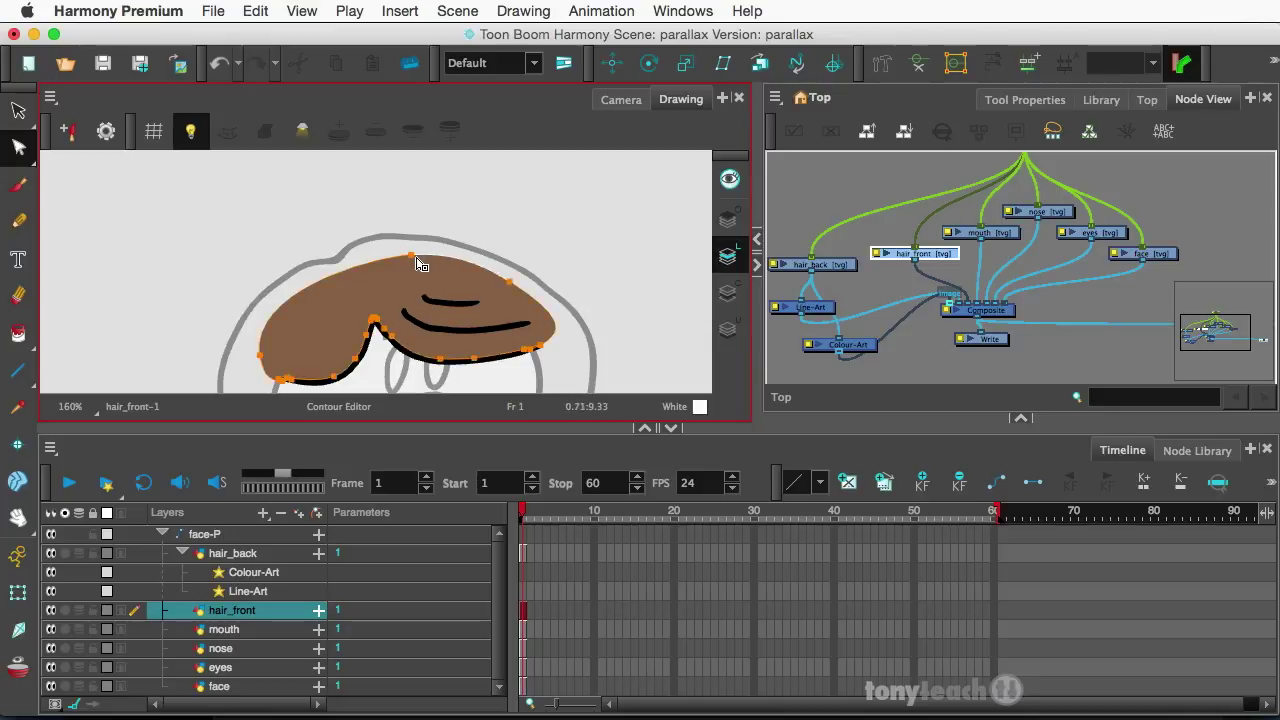
{"action": "left_click_drag", "start_coordinate": [416, 259], "coordinate": [406, 170]}
{"action": "left_click_drag", "start_coordinate": [260, 356], "coordinate": [187, 334]}
{"action": "left_click_drag", "start_coordinate": [513, 289], "coordinate": [638, 225]}
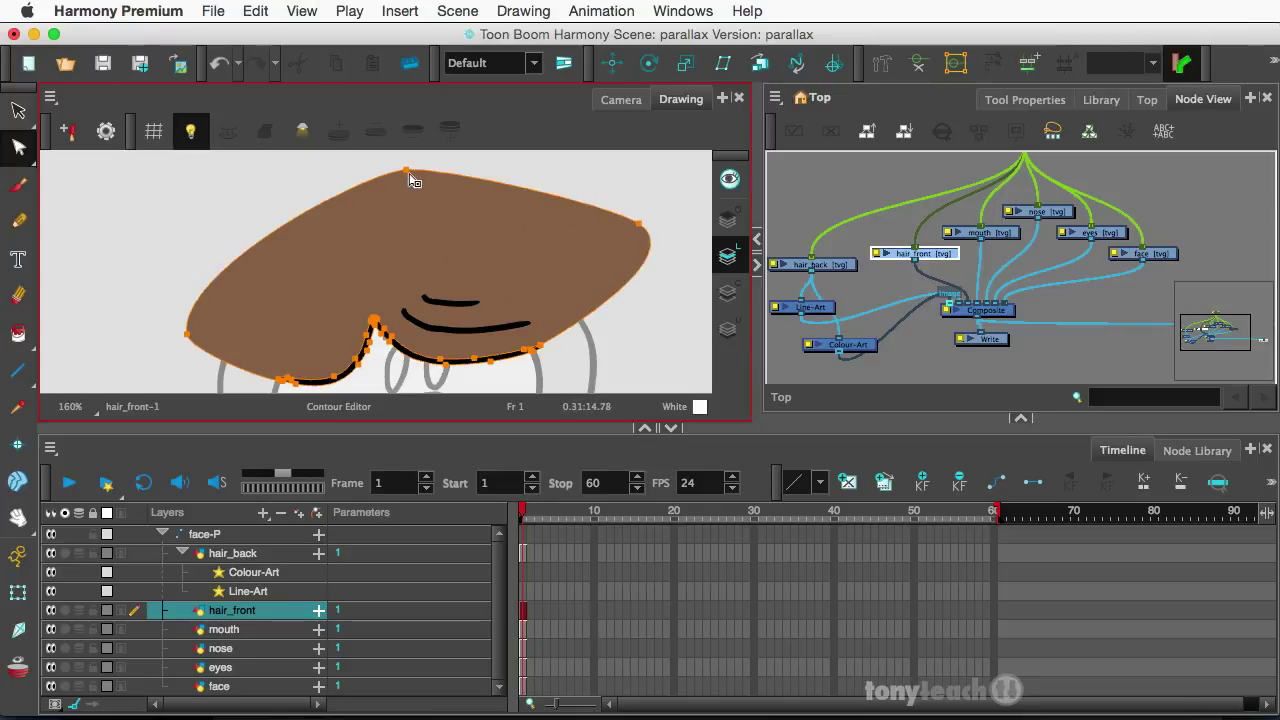
Step: Round out the enlarged hair_front fill by adjusting the curve handles and positions of its outer contour points
{"action": "left_click_drag", "start_coordinate": [413, 178], "coordinate": [633, 174]}
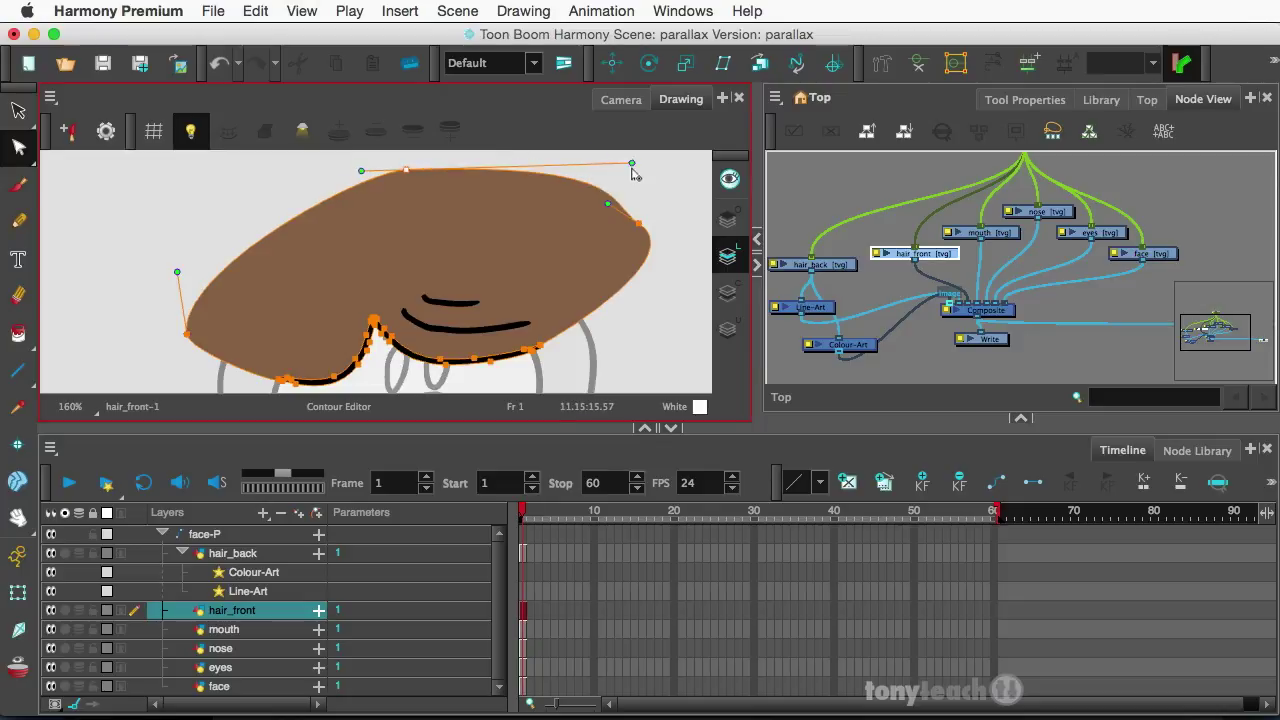
{"action": "left_click", "coordinate": [642, 226]}
{"action": "left_click_drag", "start_coordinate": [608, 210], "coordinate": [630, 186]}
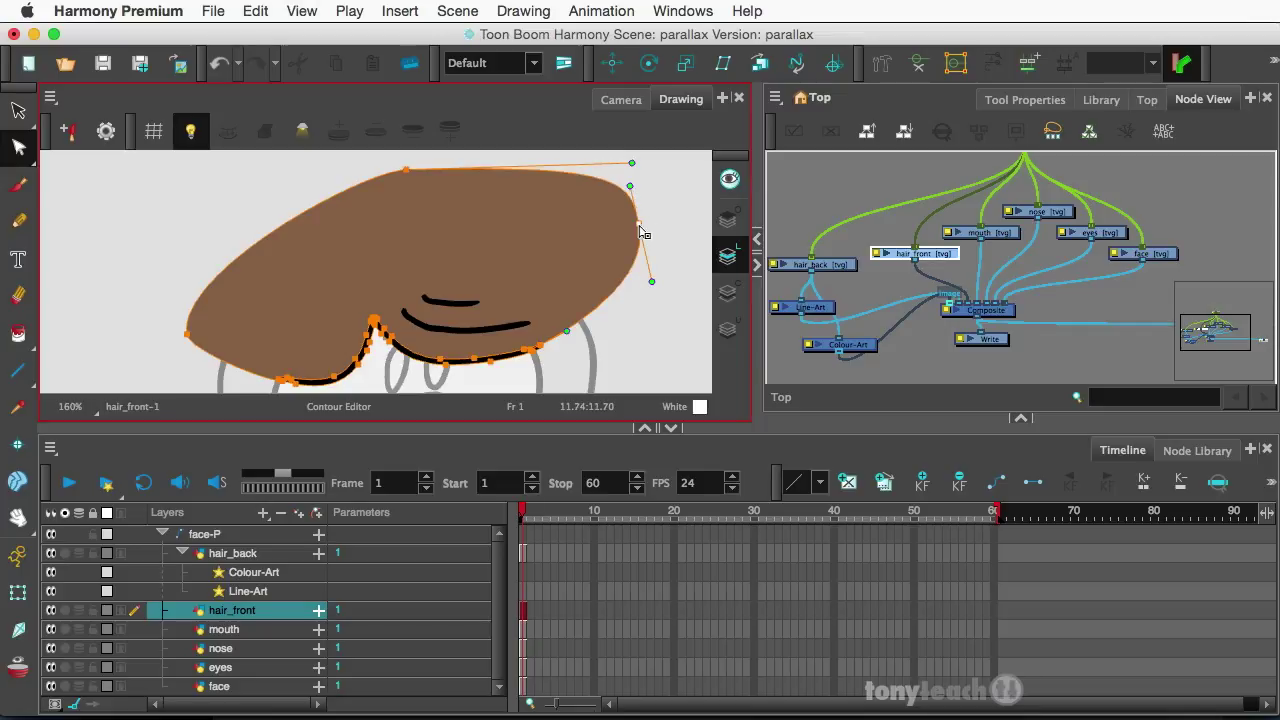
{"action": "left_click_drag", "start_coordinate": [646, 232], "coordinate": [672, 246]}
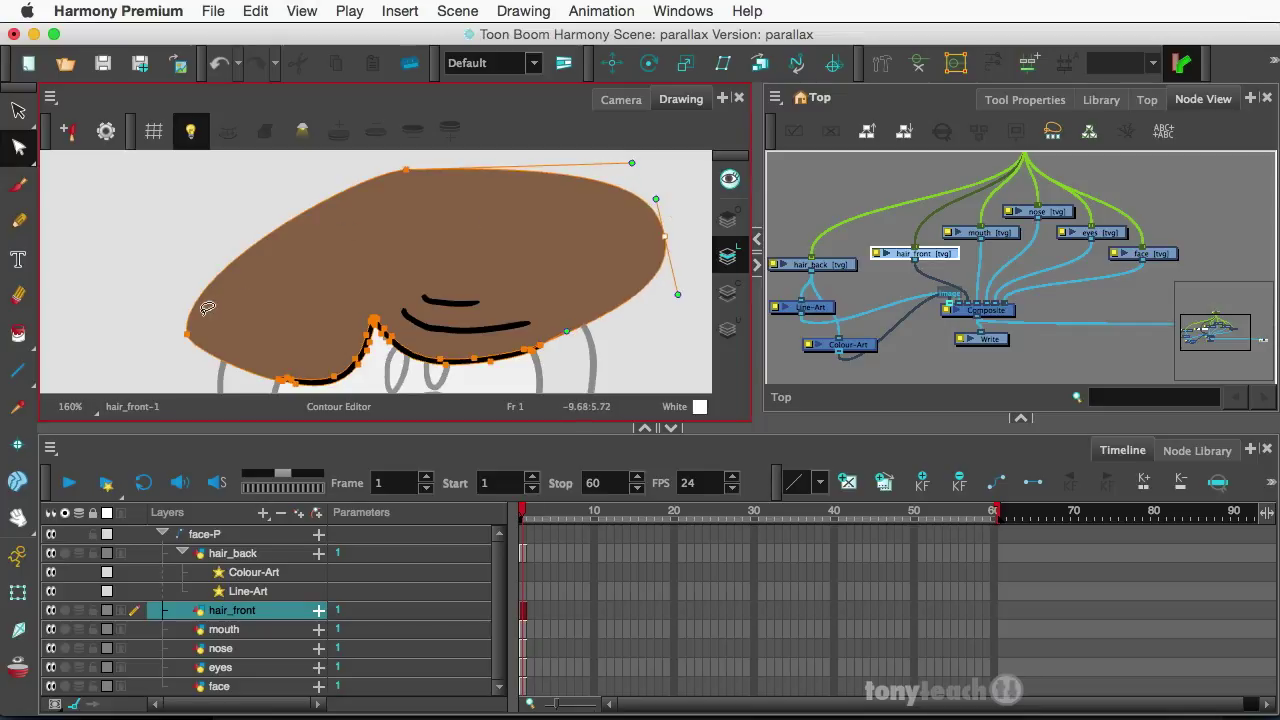
{"action": "left_click", "coordinate": [187, 336]}
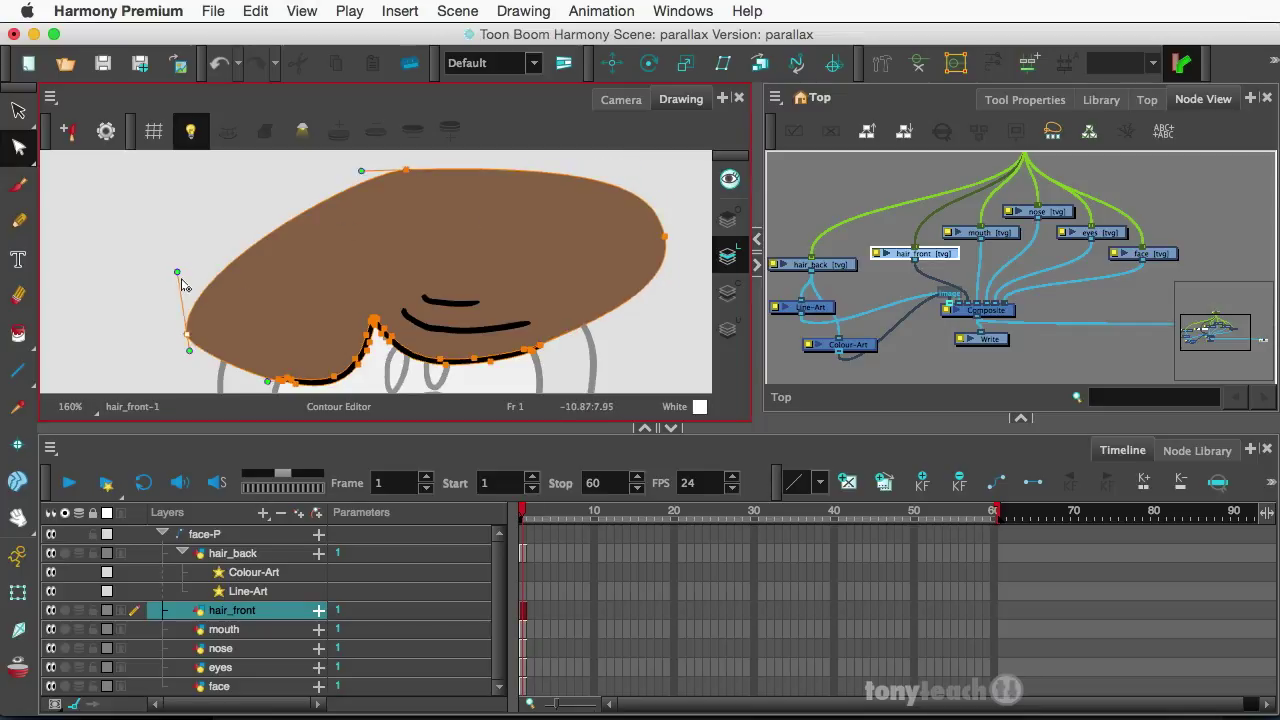
{"action": "left_click_drag", "start_coordinate": [178, 273], "coordinate": [155, 165]}
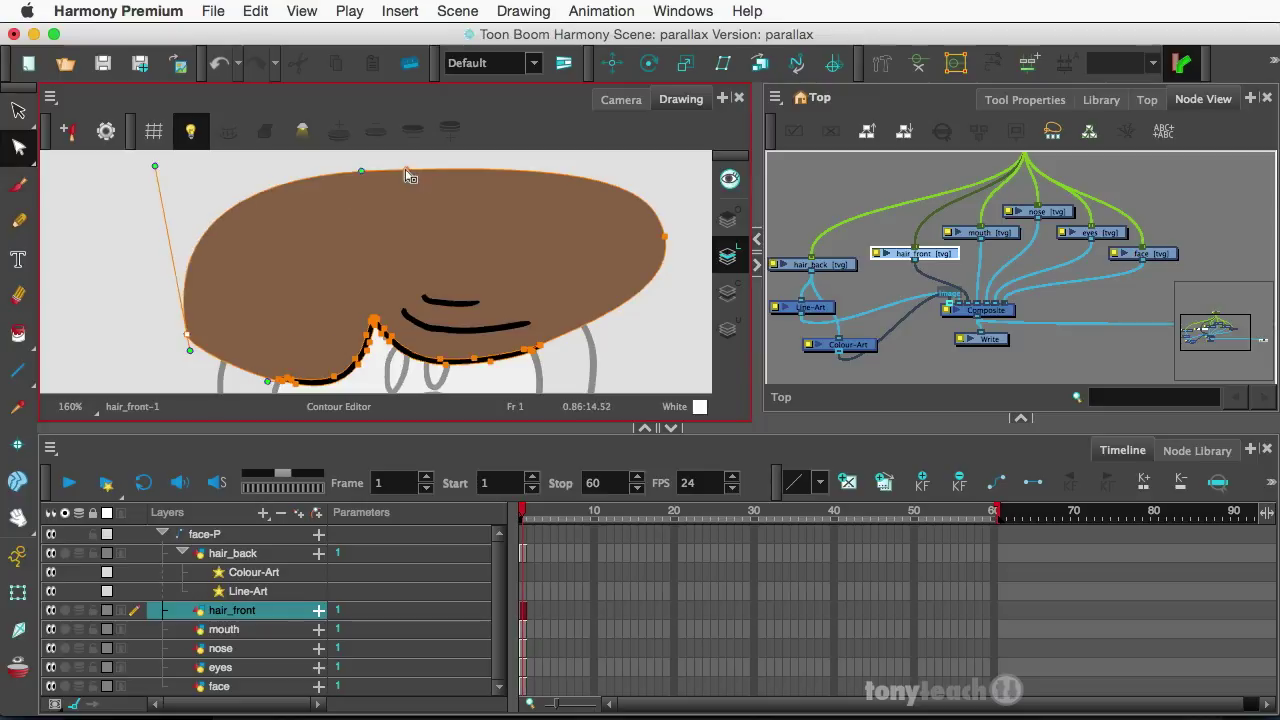
{"action": "left_click_drag", "start_coordinate": [410, 177], "coordinate": [410, 164]}
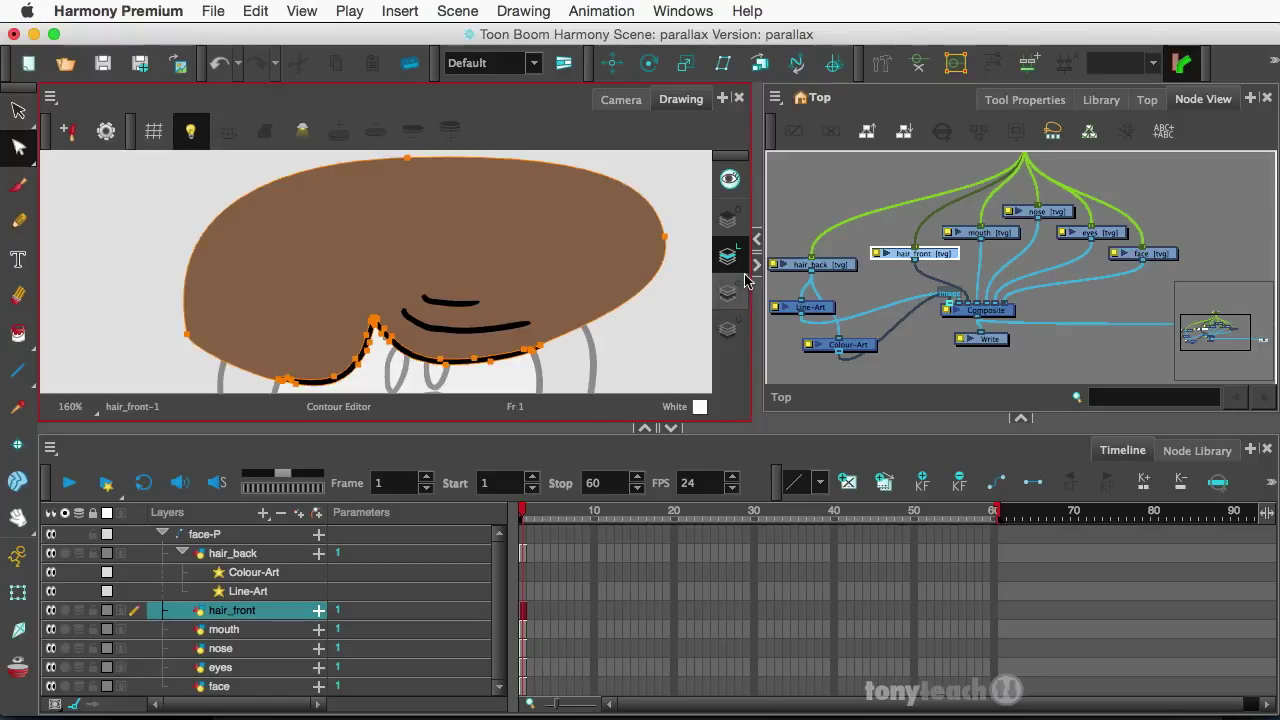
Step: With the camera view showing, search the node library for "cutt" and add a Cutter node below the network
{"action": "left_click", "coordinate": [621, 99]}
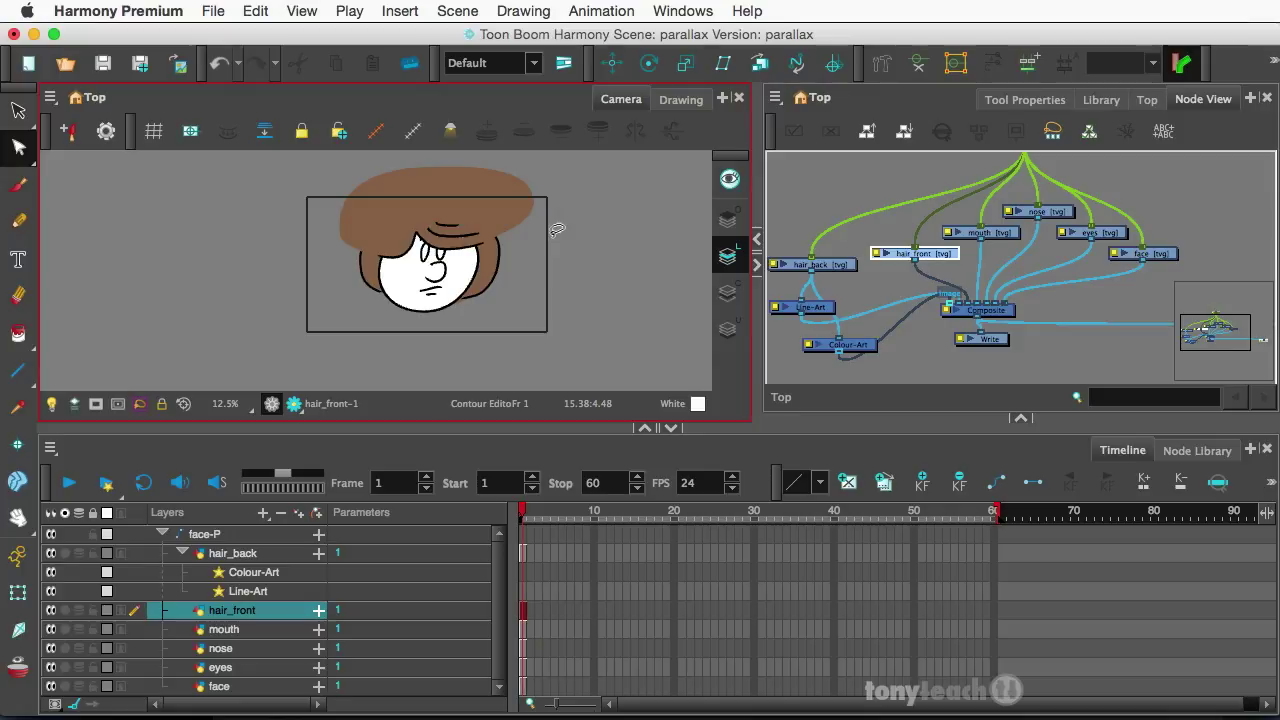
{"action": "left_click", "coordinate": [815, 307]}
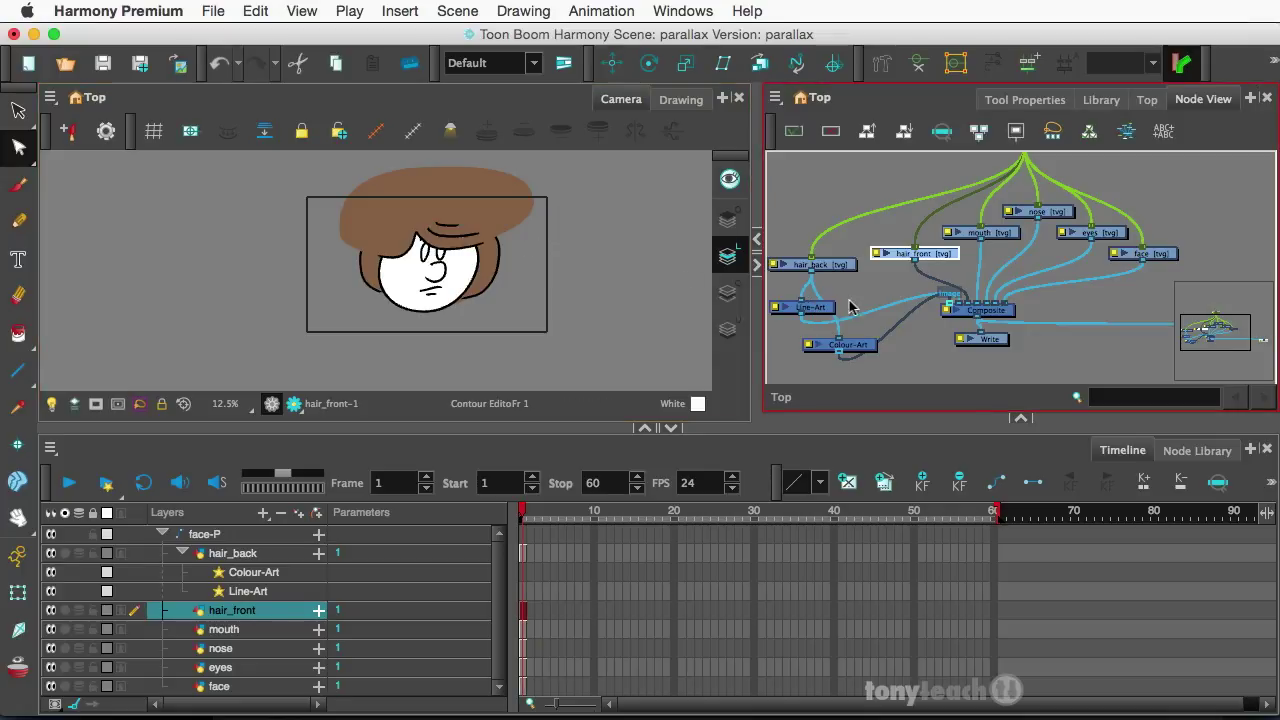
{"action": "left_click", "coordinate": [1183, 455]}
{"action": "left_click", "coordinate": [567, 525]}
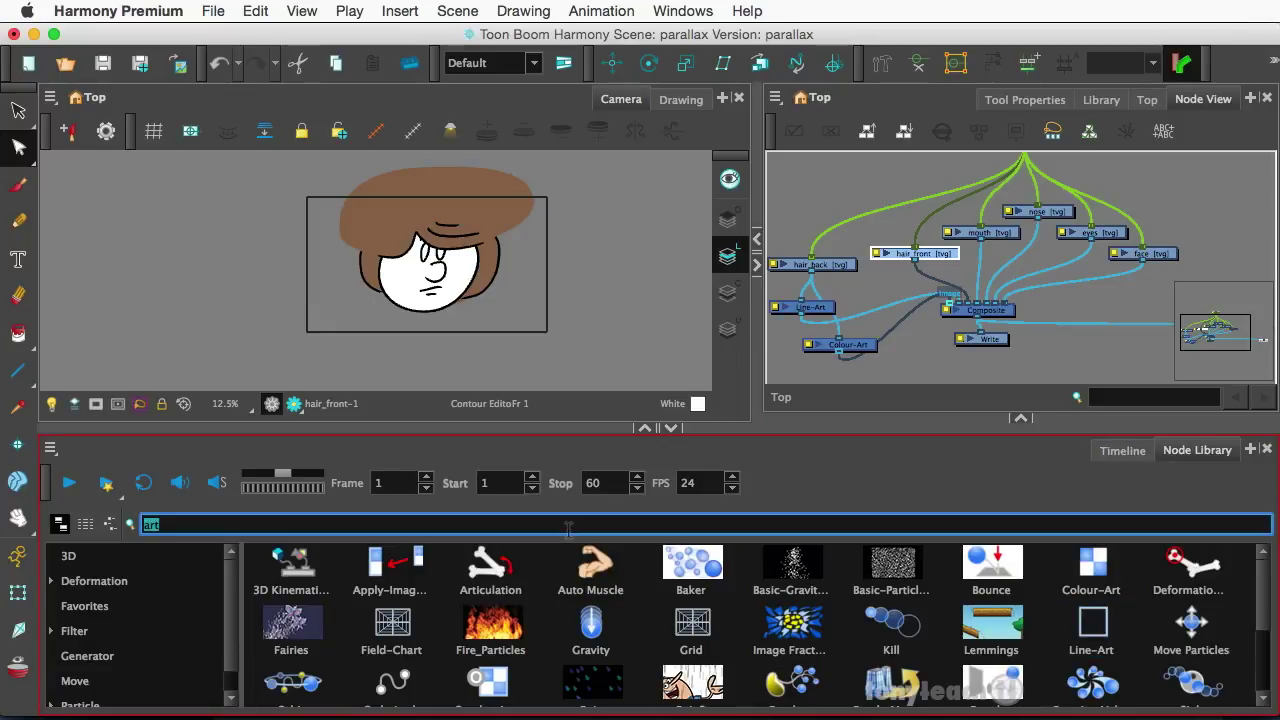
{"action": "type", "text": "cutt"}
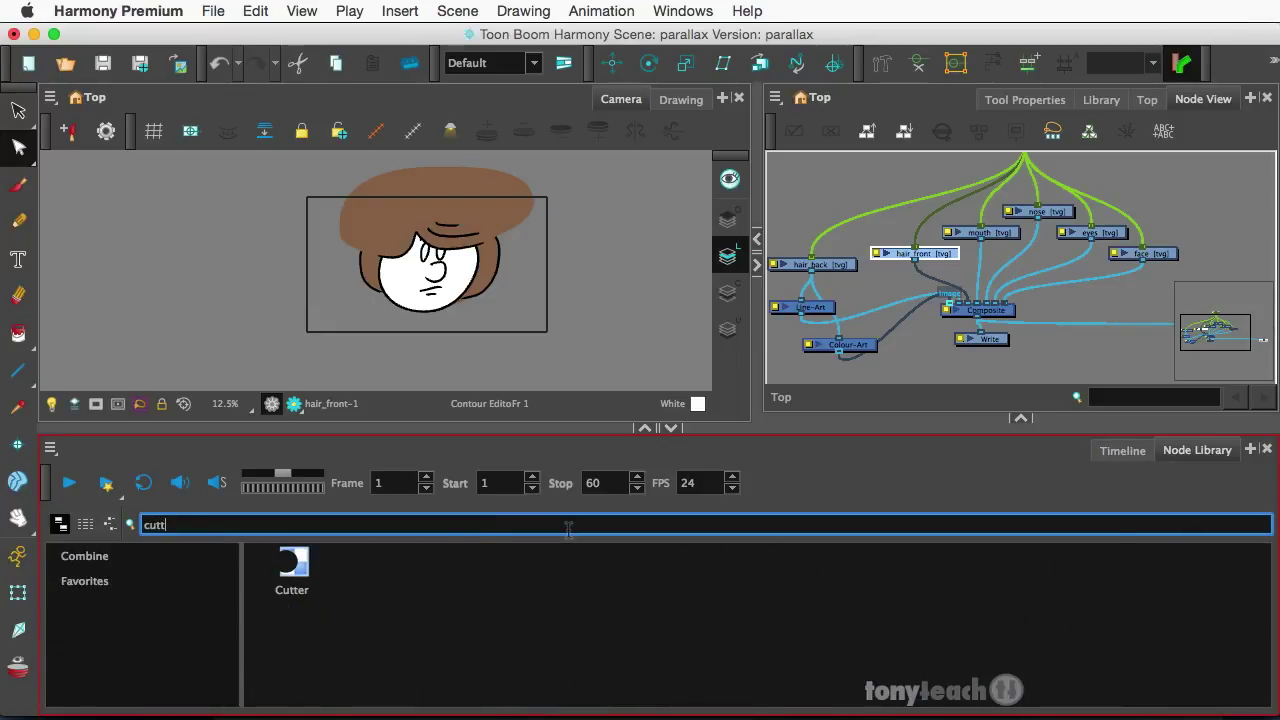
{"action": "left_click_drag", "start_coordinate": [307, 582], "coordinate": [906, 362]}
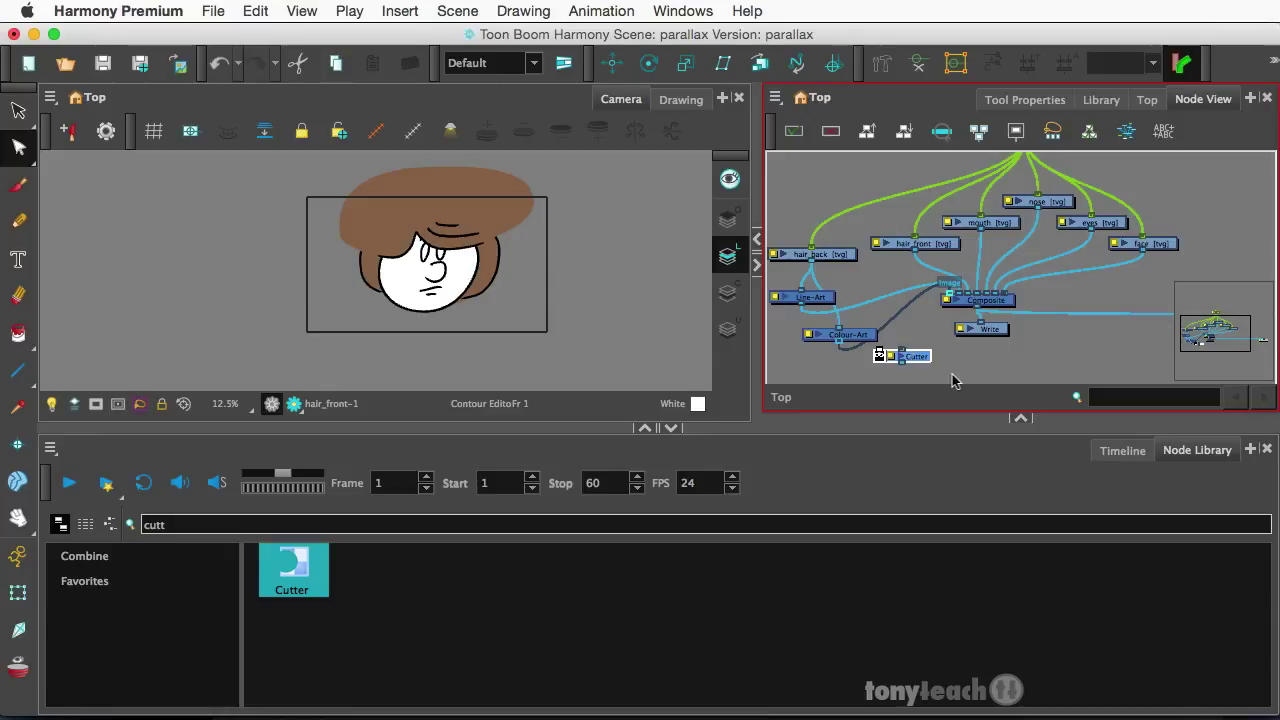
Step: Place the Cutter node below Write and connect the Colour-Art output to the Cutter's matte port
{"action": "left_click_drag", "start_coordinate": [928, 366], "coordinate": [873, 381]}
{"action": "key", "text": "super+z"}
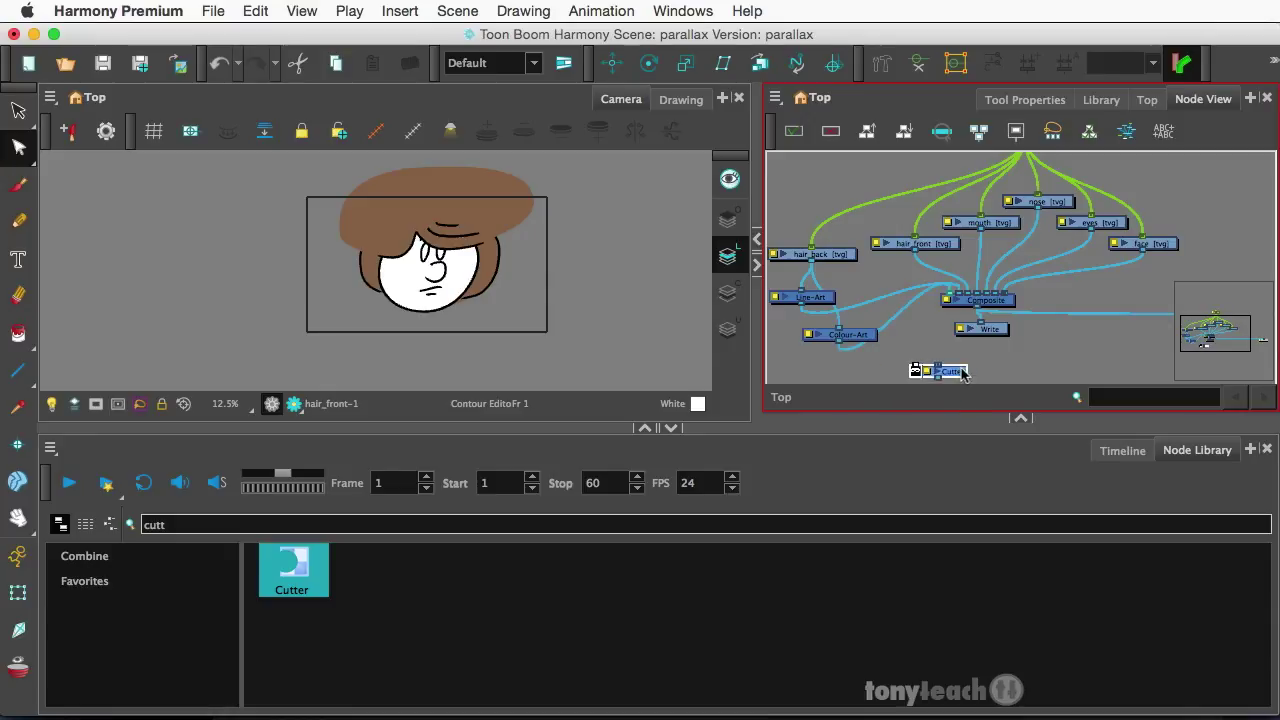
{"action": "left_click_drag", "start_coordinate": [839, 343], "coordinate": [911, 357]}
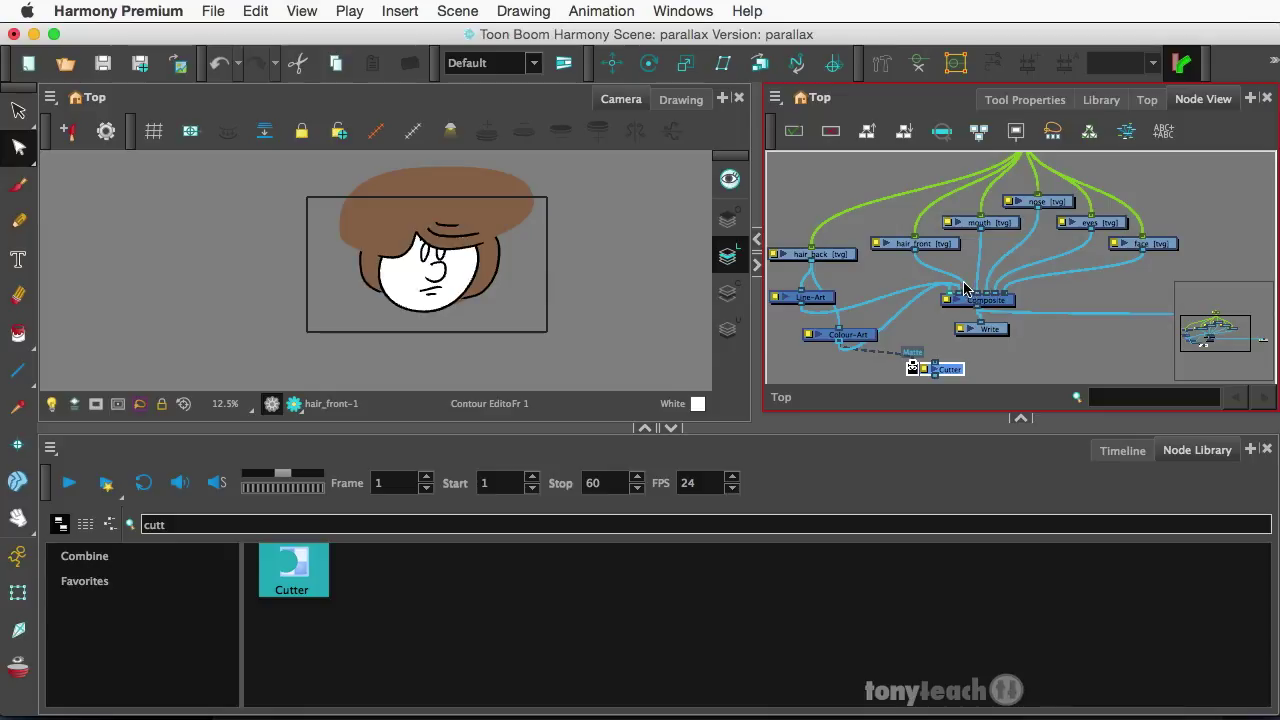
Step: Try routing hair_front through the Cutter node into Composite, and undo those connections
{"action": "mouse_move", "coordinate": [965, 288]}
{"action": "left_mouse_down"}
{"action": "mouse_move", "coordinate": [905, 315]}
{"action": "mouse_move", "coordinate": [925, 322]}
{"action": "mouse_move", "coordinate": [940, 376]}
{"action": "mouse_move", "coordinate": [966, 345]}
{"action": "mouse_move", "coordinate": [962, 287]}
{"action": "left_mouse_up"}
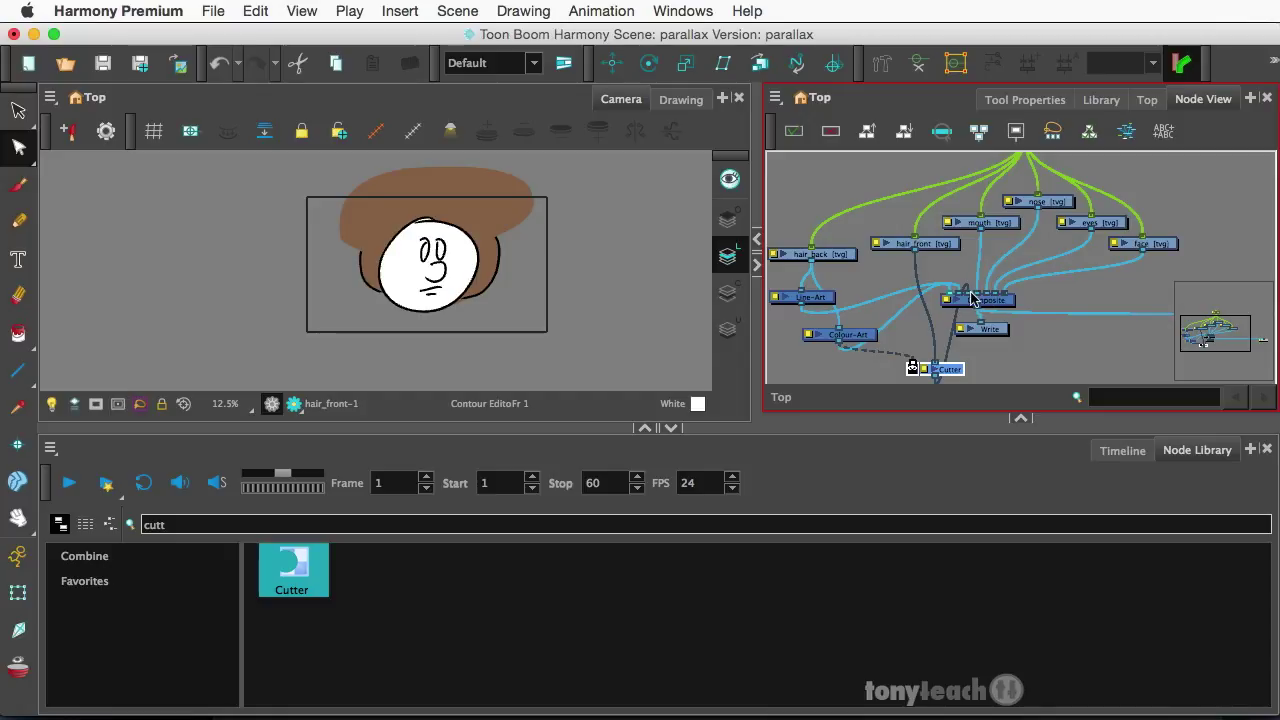
{"action": "key", "text": "super+z"}
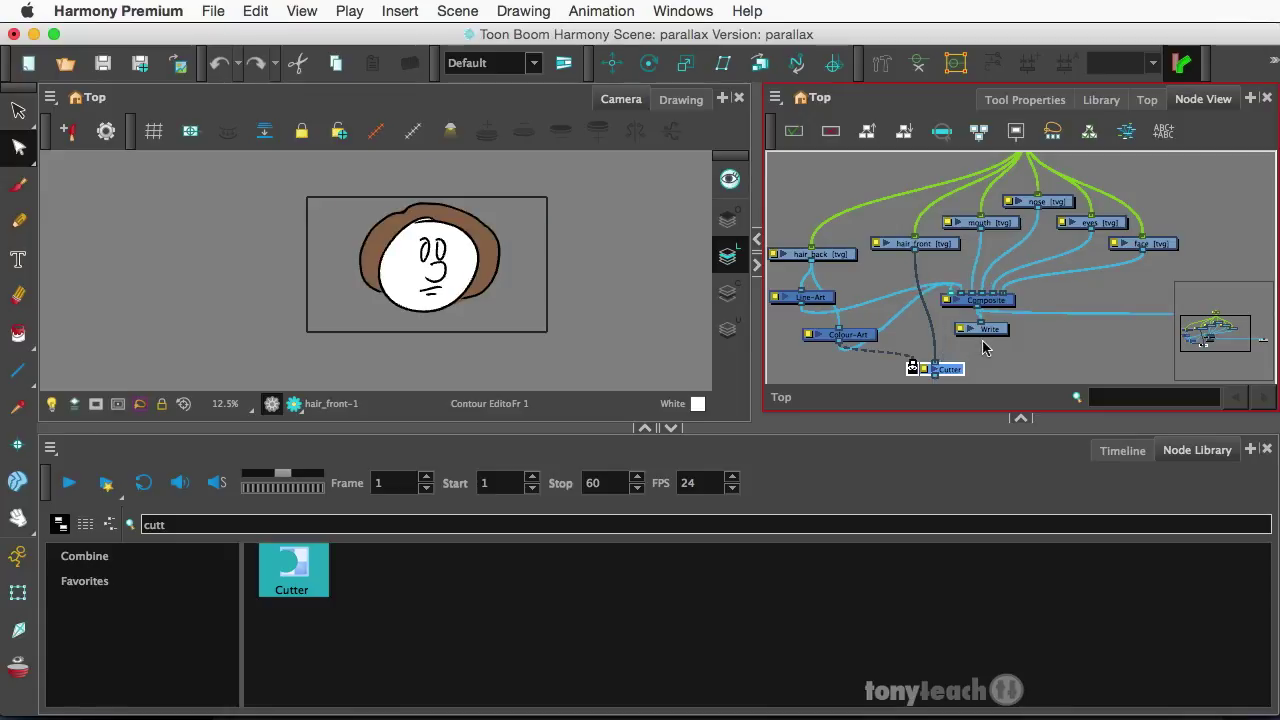
{"action": "key", "text": "super+z"}
Step: Enlarge the node view, insert the Cutter node between hair_front and Composite, and enable its Inverted option
{"action": "scroll", "coordinate": [964, 297], "scroll_direction": "up", "scroll_amount": 3}
{"action": "scroll", "coordinate": [964, 297], "scroll_direction": "down", "scroll_amount": 1}
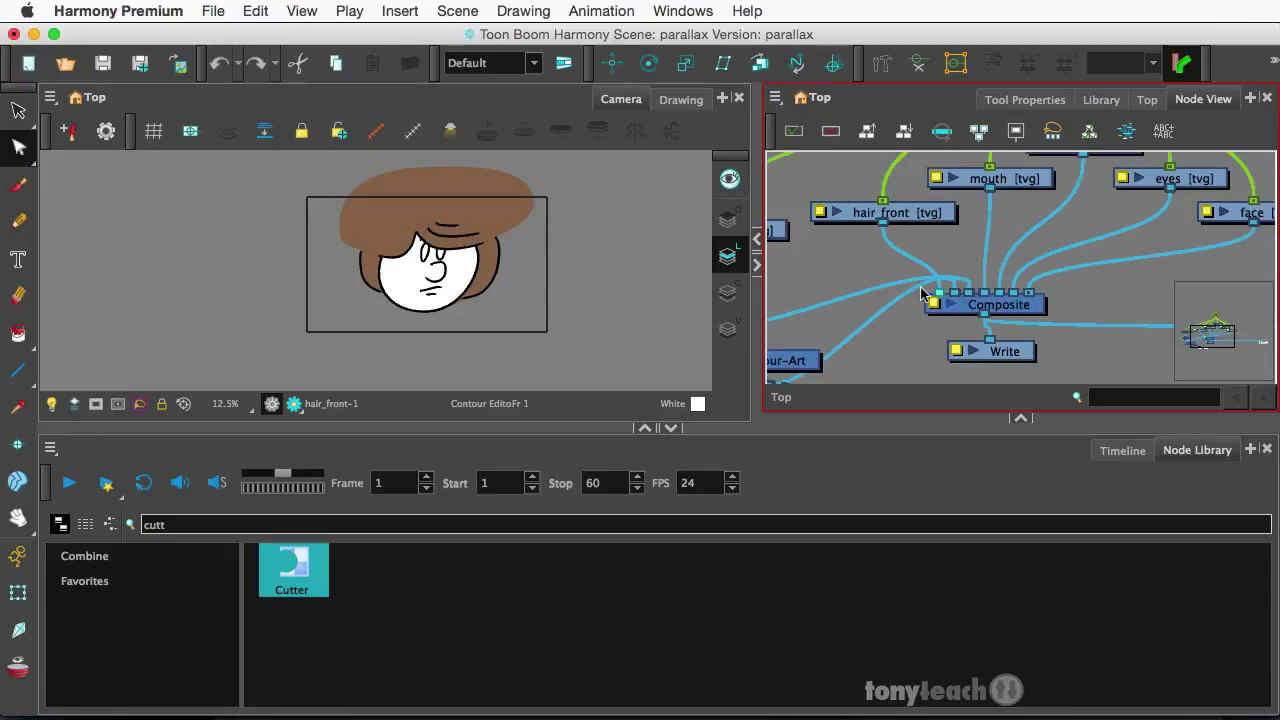
{"action": "scroll", "coordinate": [925, 294], "scroll_direction": "down", "scroll_amount": 3}
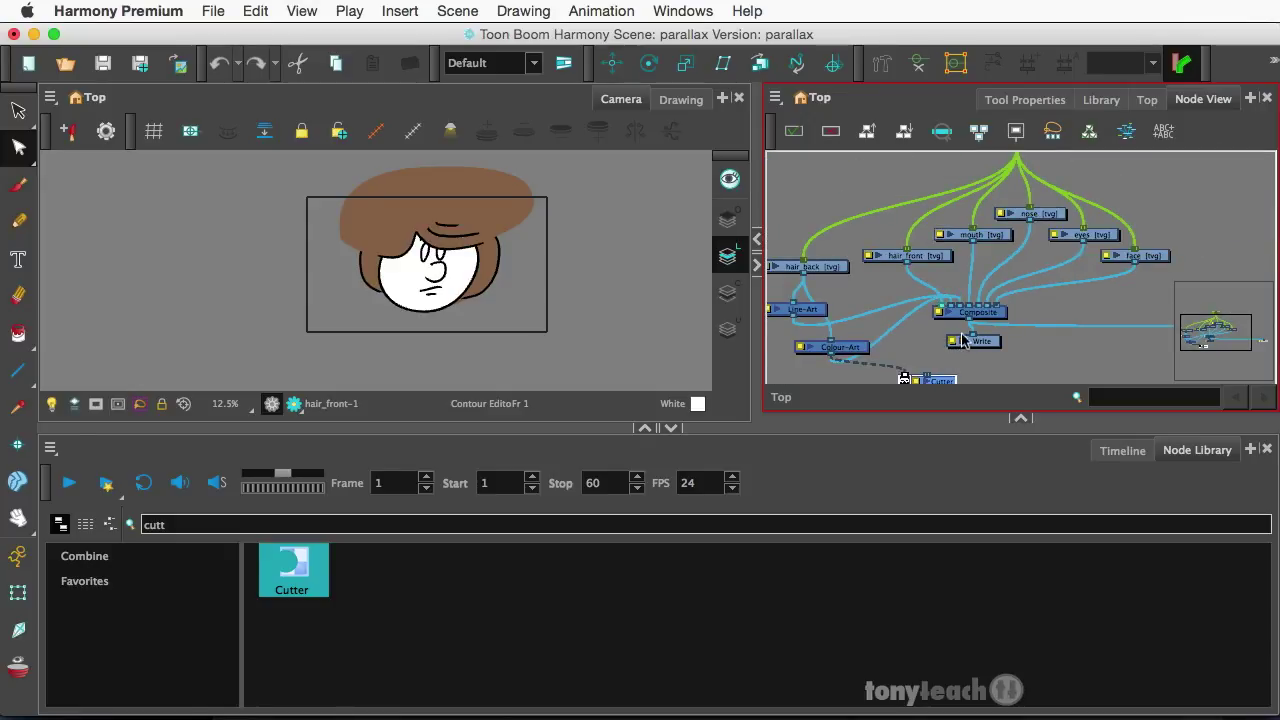
{"action": "left_click", "coordinate": [858, 466]}
{"action": "left_click_drag", "start_coordinate": [866, 429], "coordinate": [866, 600]}
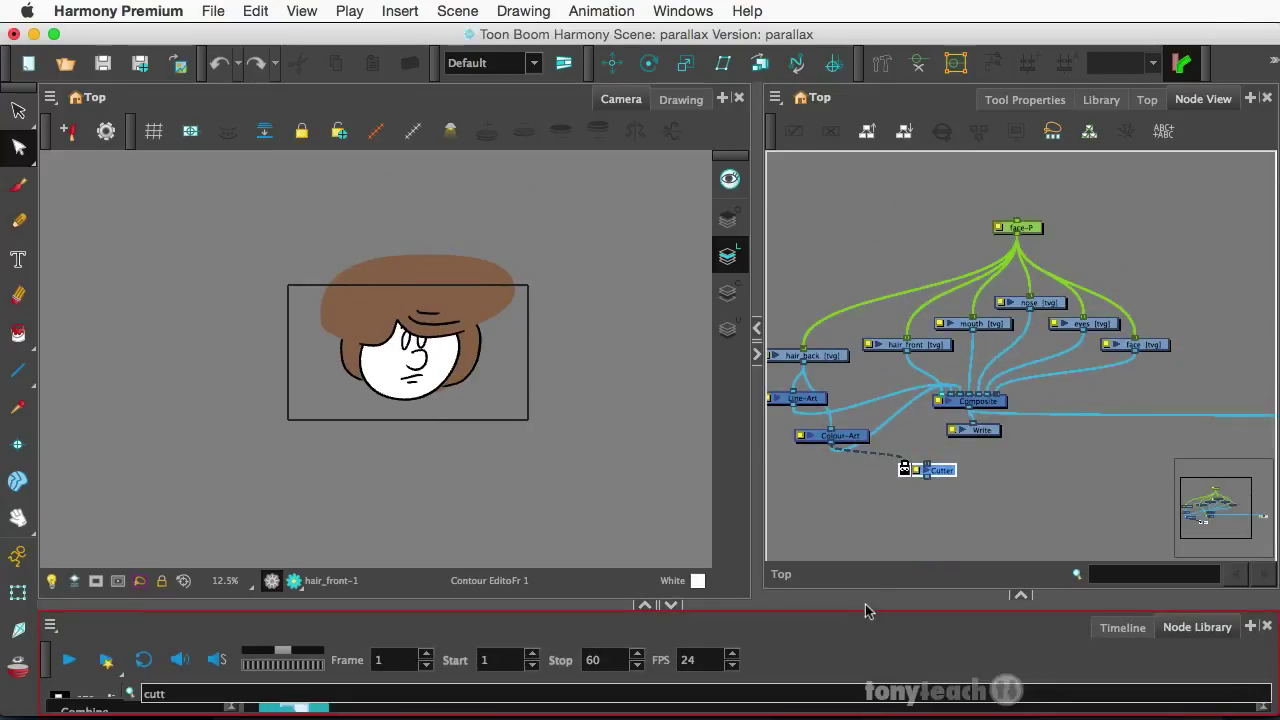
{"action": "scroll", "coordinate": [866, 430], "scroll_direction": "up", "scroll_amount": 3}
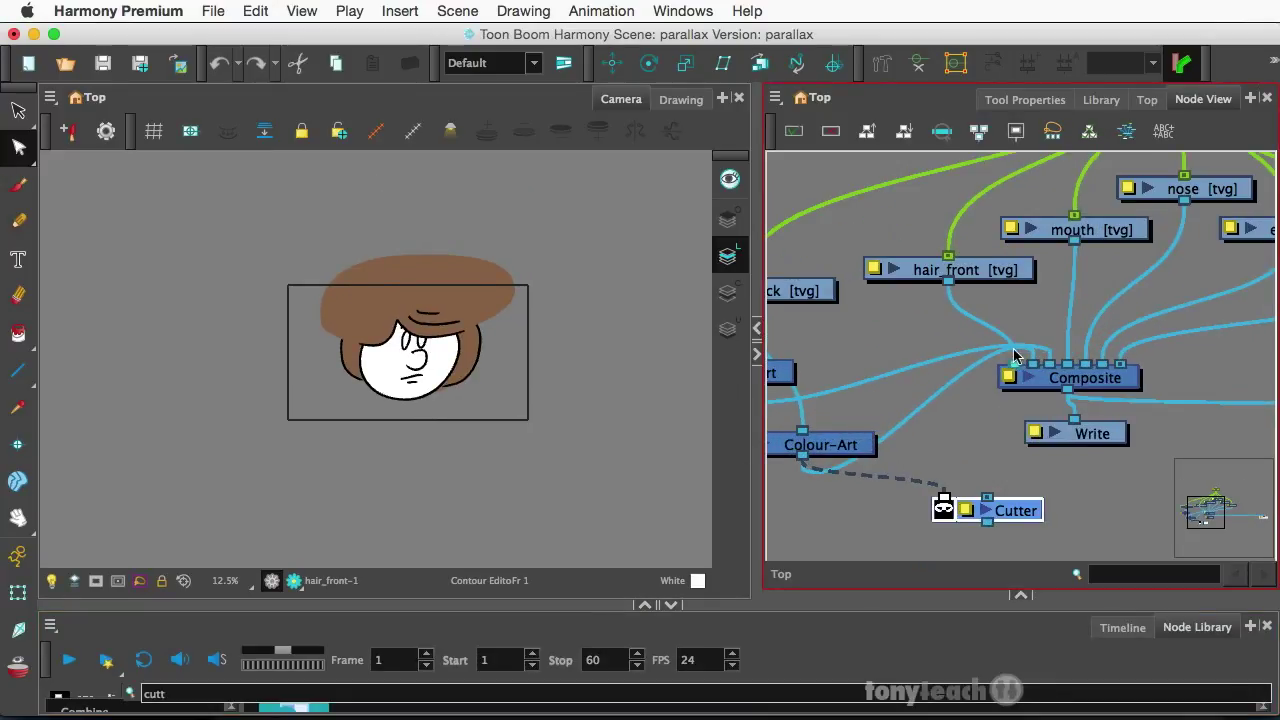
{"action": "left_click_drag", "start_coordinate": [982, 330], "coordinate": [1004, 375]}
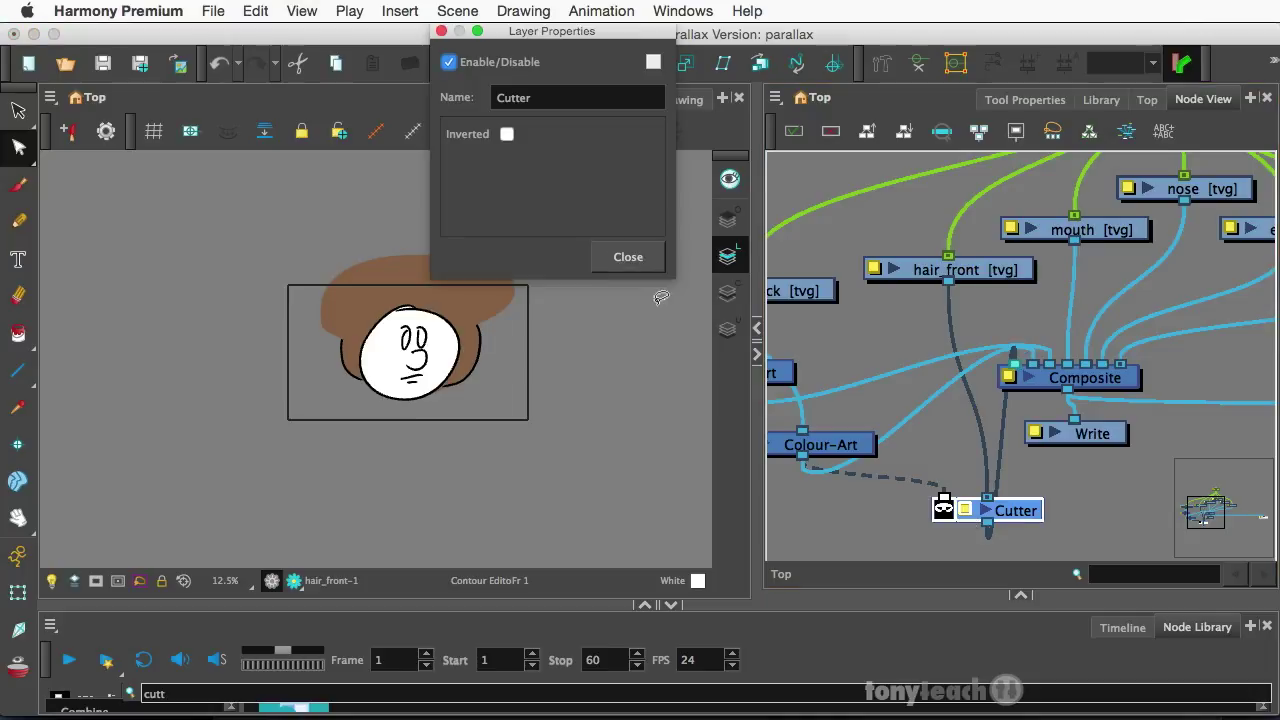
{"action": "left_click", "coordinate": [507, 135]}
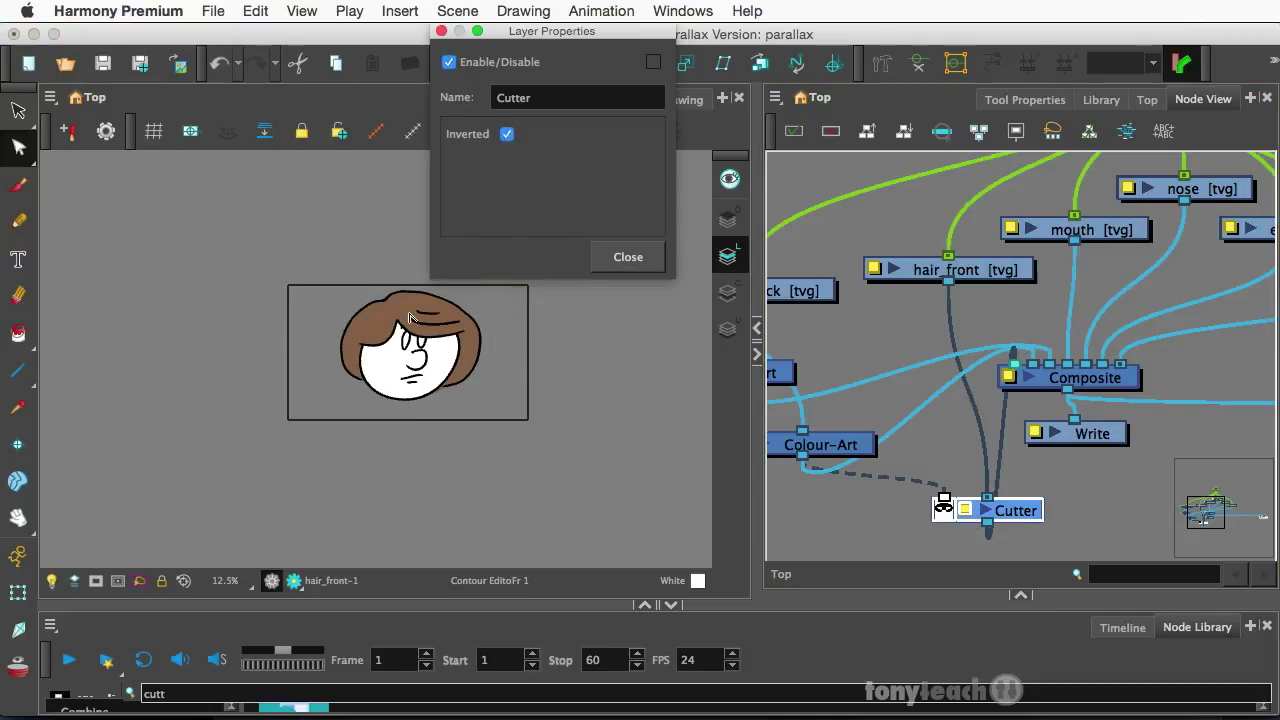
{"action": "left_click", "coordinate": [628, 258]}
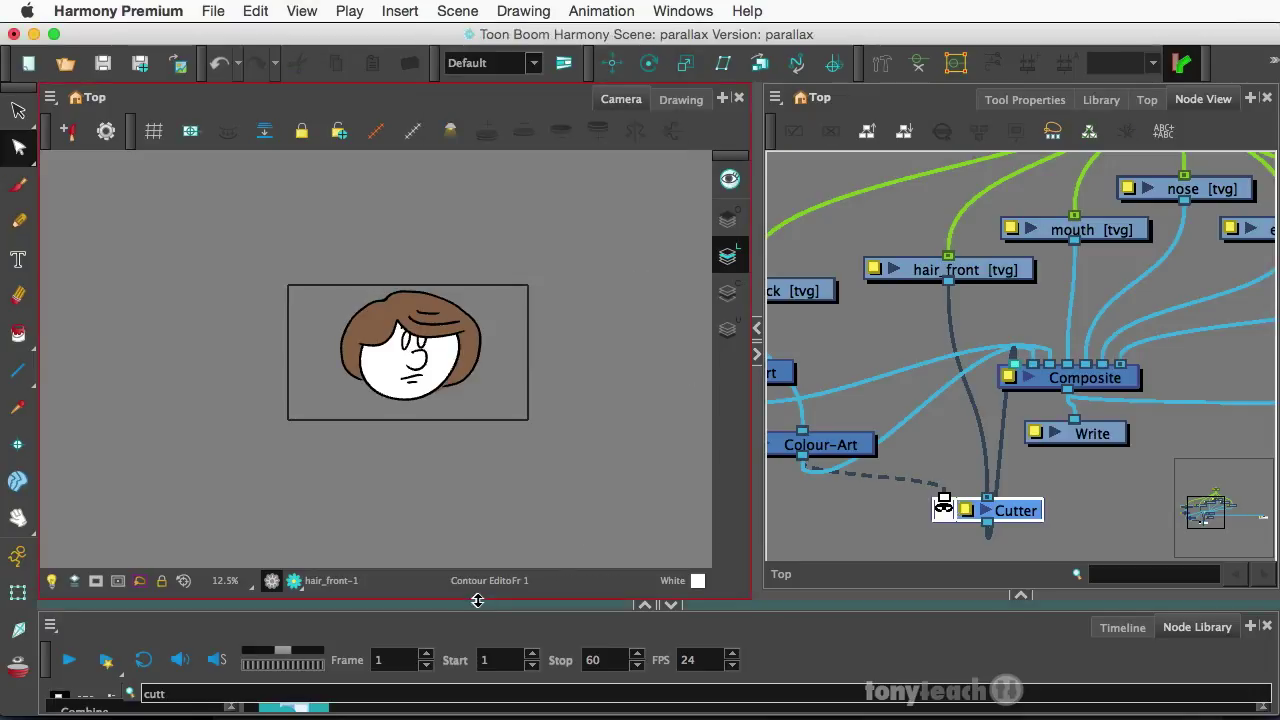
Step: Enlarge the lower area to show the timeline and collapse the face-P layer hierarchy
{"action": "left_click_drag", "start_coordinate": [470, 568], "coordinate": [462, 474]}
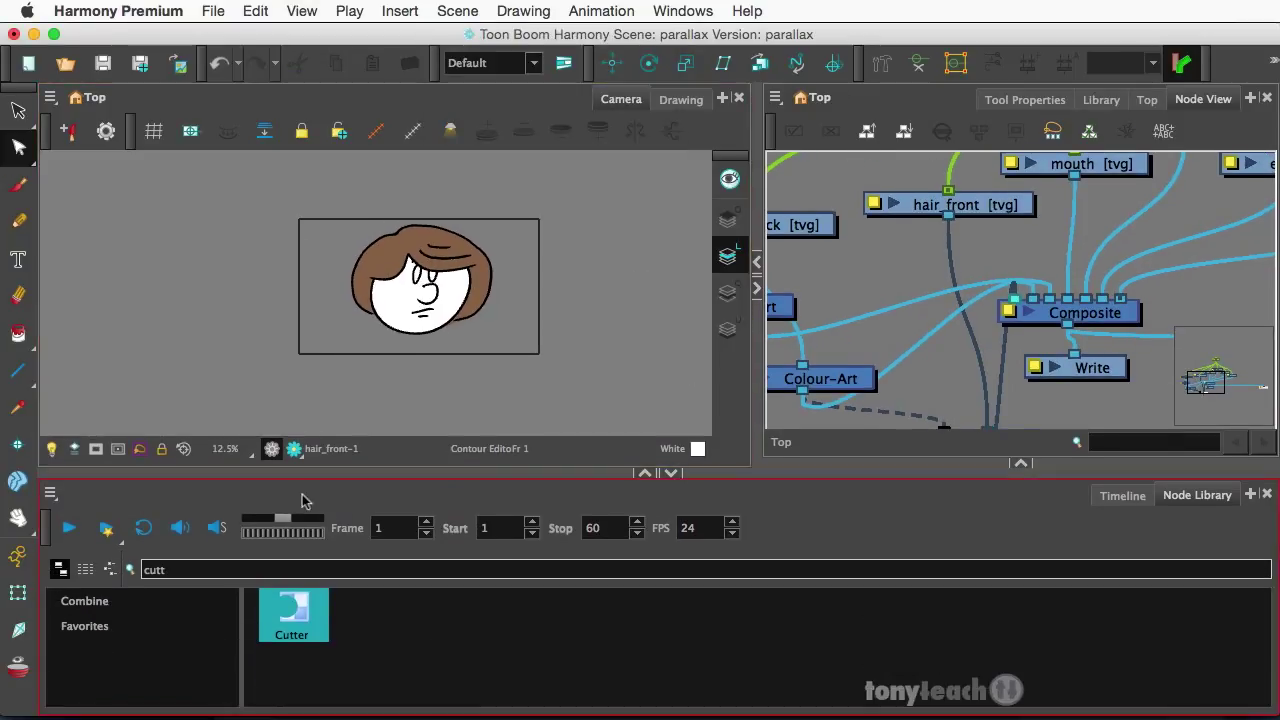
{"action": "left_click", "coordinate": [1110, 495]}
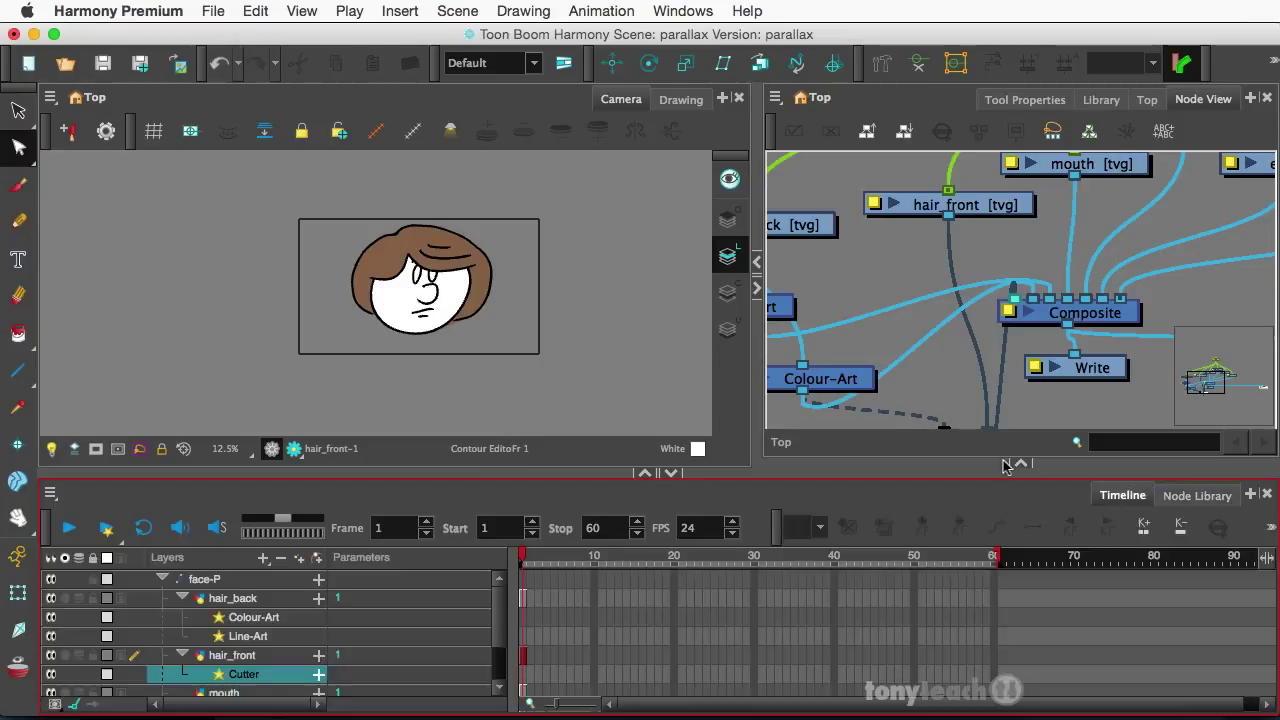
{"action": "left_click", "coordinate": [163, 580]}
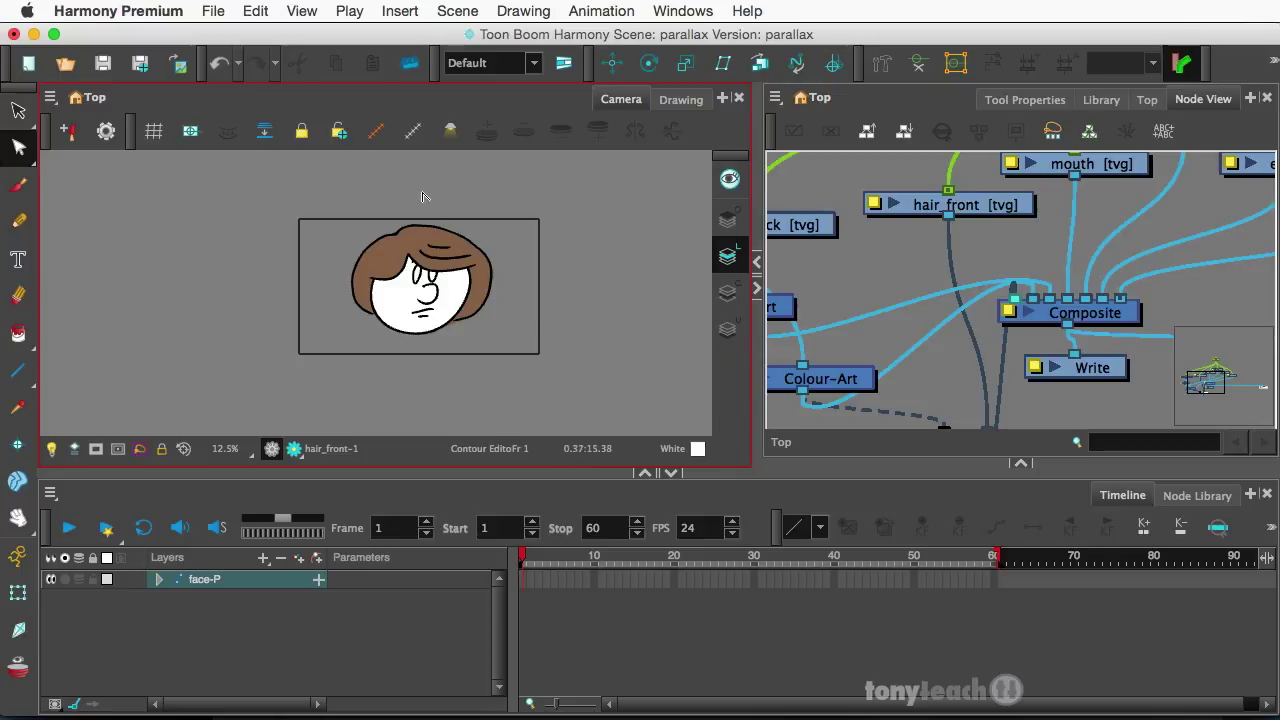
Step: Select the collapsed face-P peg and turn the whole head slightly about its vertical axis with the Transform tool
{"action": "scroll", "coordinate": [420, 196], "scroll_direction": "up", "scroll_amount": 1}
{"action": "scroll", "coordinate": [420, 196], "scroll_direction": "up", "scroll_amount": 1}
{"action": "scroll", "coordinate": [420, 196], "scroll_direction": "down", "scroll_amount": 2}
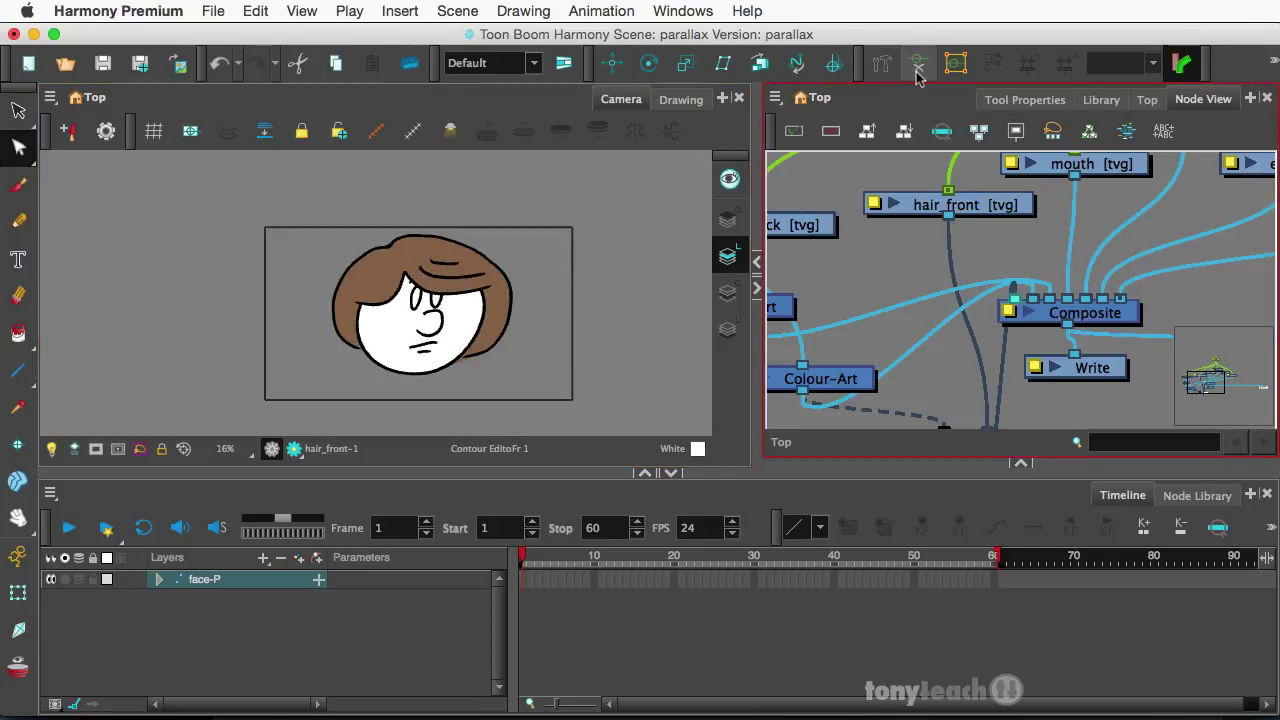
{"action": "left_click", "coordinate": [258, 582]}
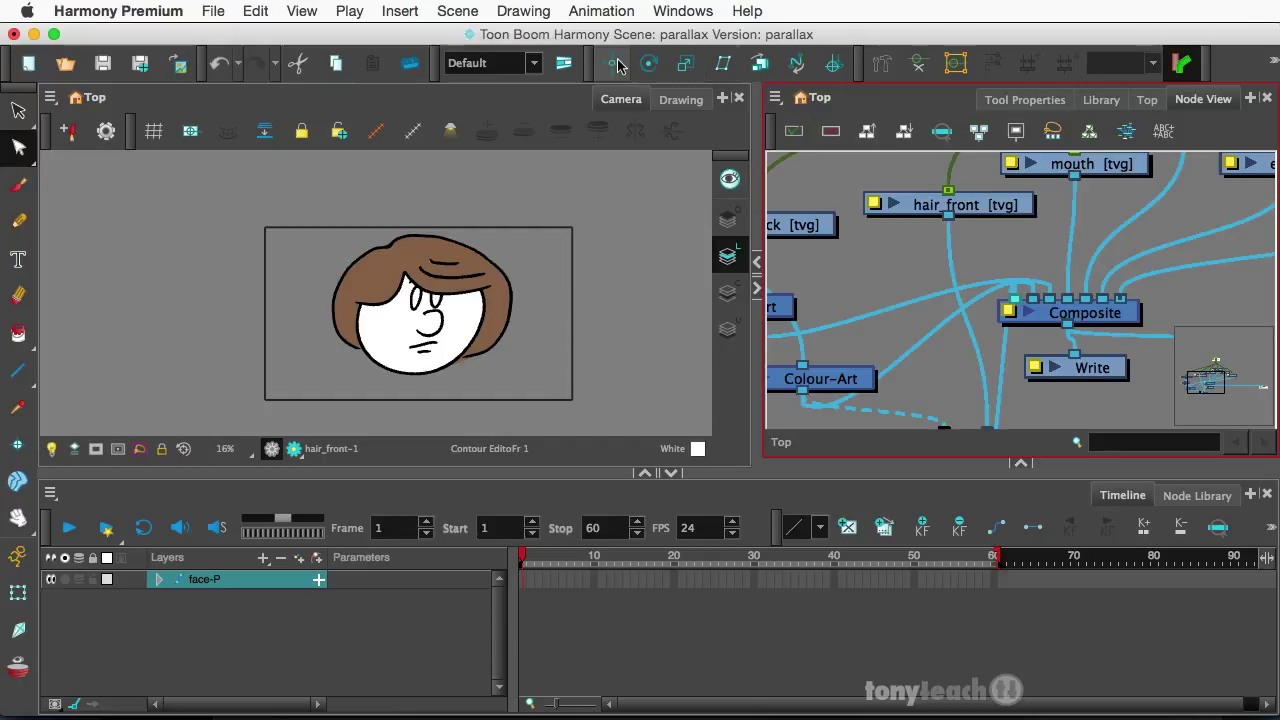
{"action": "left_click", "coordinate": [612, 62]}
{"action": "left_click", "coordinate": [273, 586]}
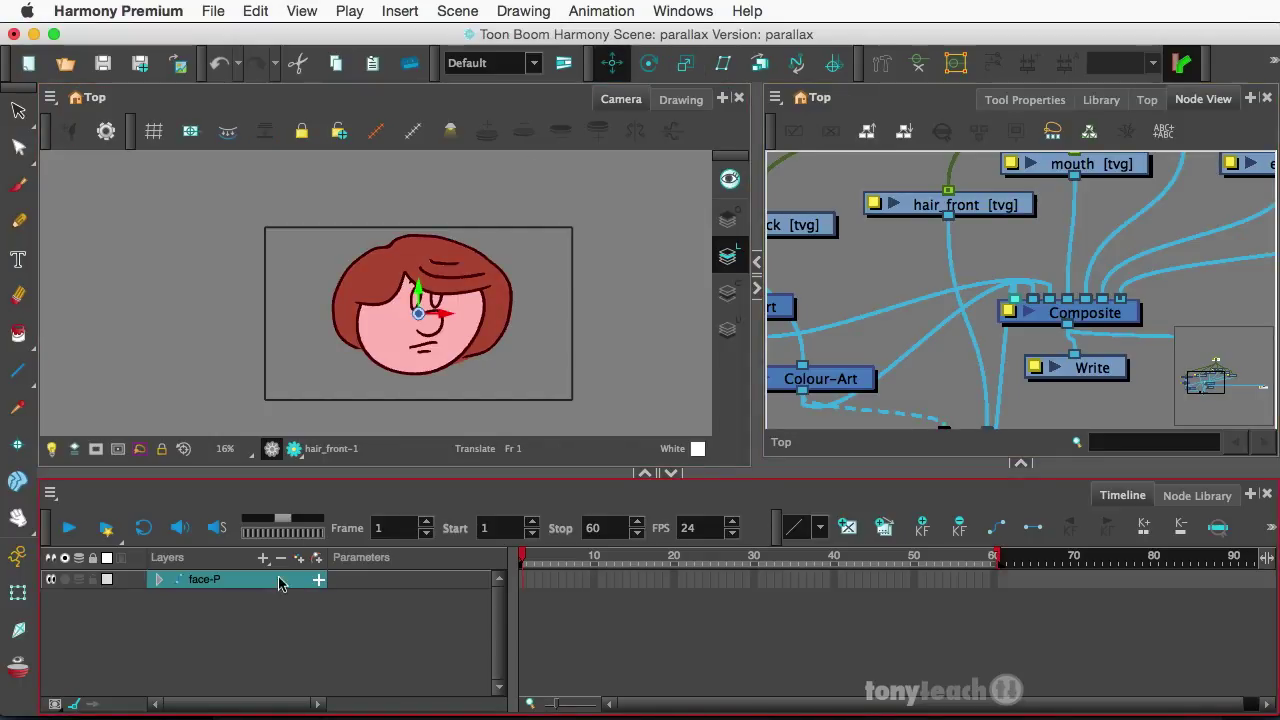
{"action": "left_click", "coordinate": [24, 586]}
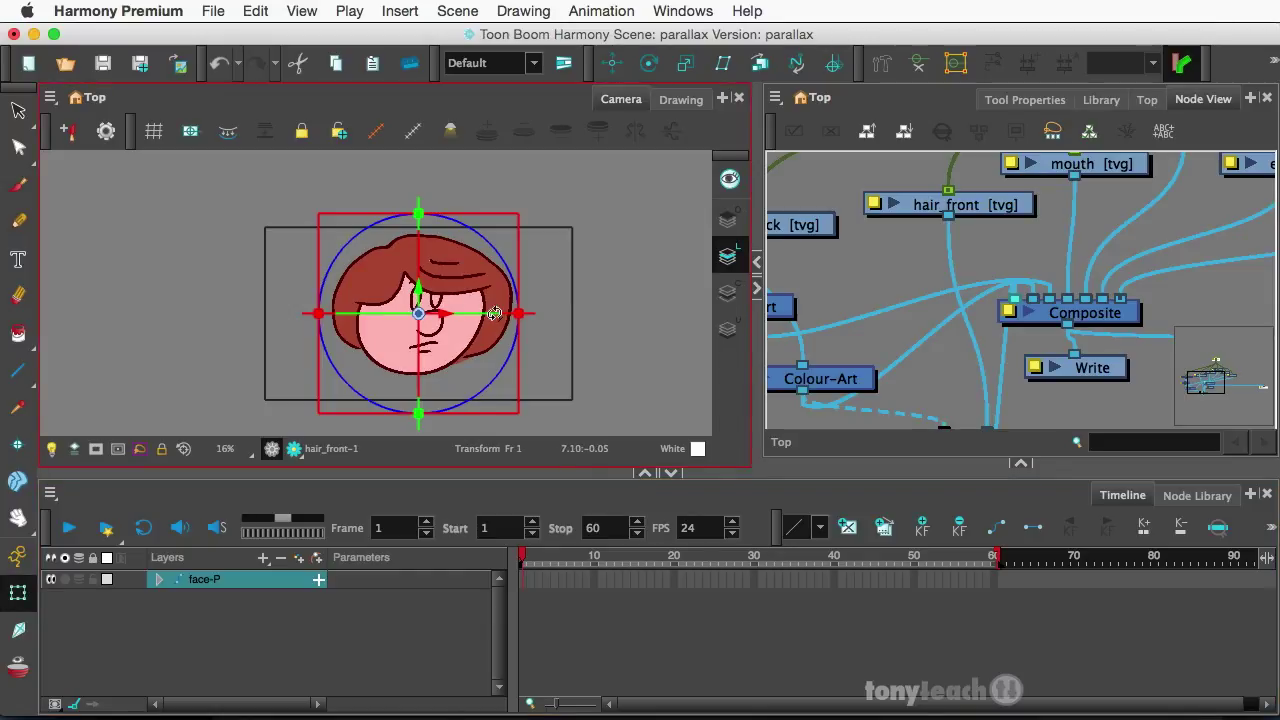
{"action": "mouse_move", "coordinate": [482, 312]}
{"action": "left_mouse_down"}
{"action": "mouse_move", "coordinate": [526, 312]}
{"action": "mouse_move", "coordinate": [418, 317]}
{"action": "mouse_move", "coordinate": [515, 322]}
{"action": "mouse_move", "coordinate": [486, 328]}
{"action": "left_mouse_up"}
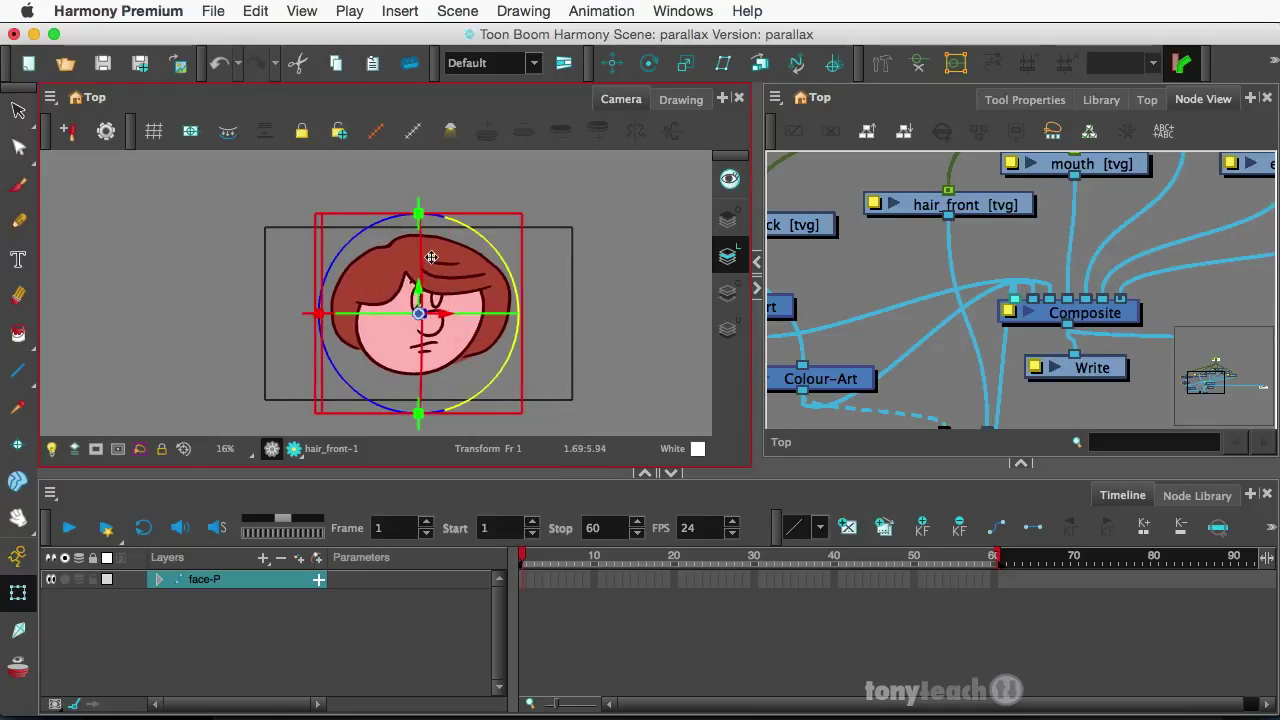
Step: Show the top view beside the camera view, enlarge both over the timeline, and zoom in on the head
{"action": "left_click", "coordinate": [1147, 99]}
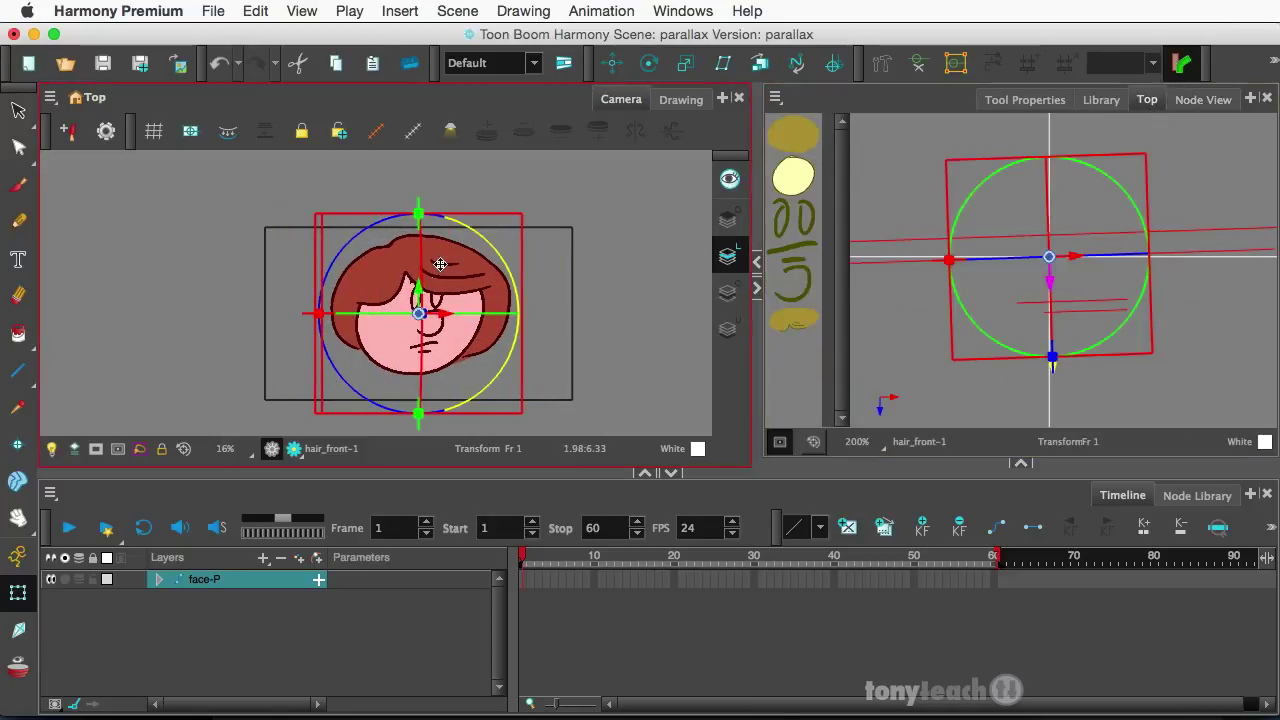
{"action": "left_click", "coordinate": [385, 510]}
{"action": "left_click_drag", "start_coordinate": [404, 475], "coordinate": [405, 604]}
{"action": "scroll", "coordinate": [366, 362], "scroll_direction": "up", "scroll_amount": 3}
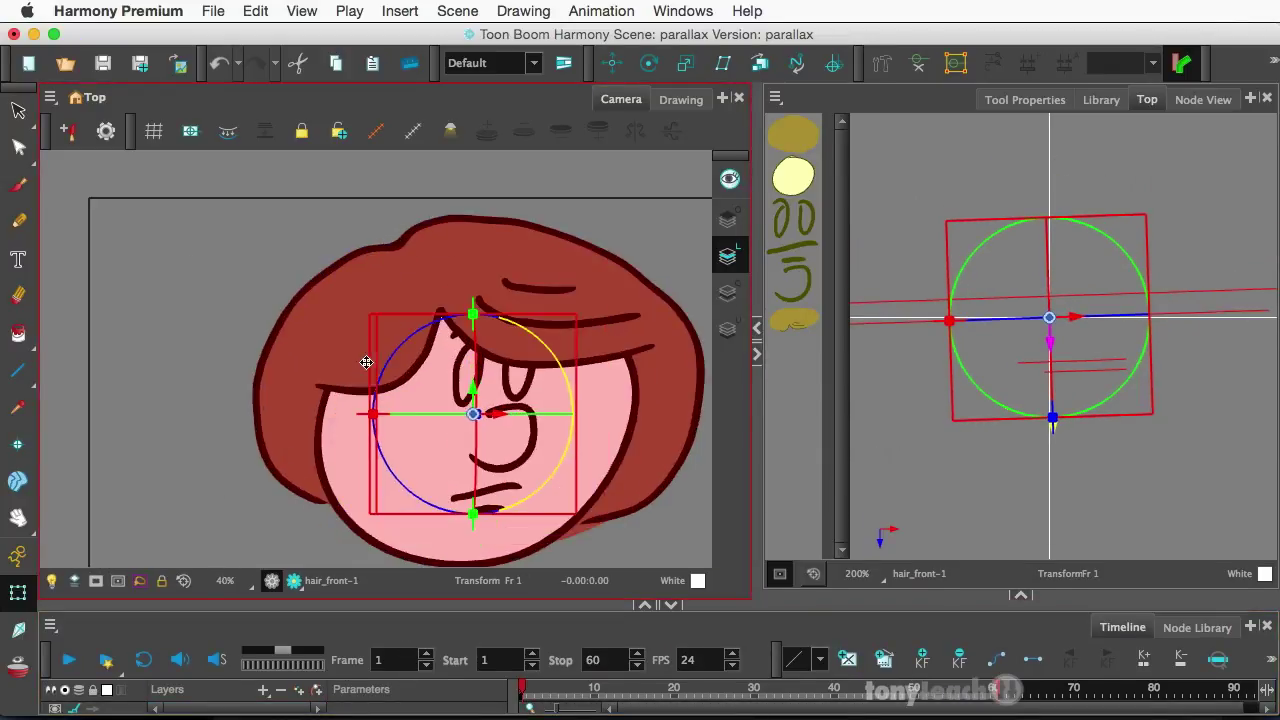
Step: Tilt the head in 3D about its horizontal axis and swing it to both sides about its vertical axis to test the layering
{"action": "left_click_drag", "start_coordinate": [478, 345], "coordinate": [498, 366]}
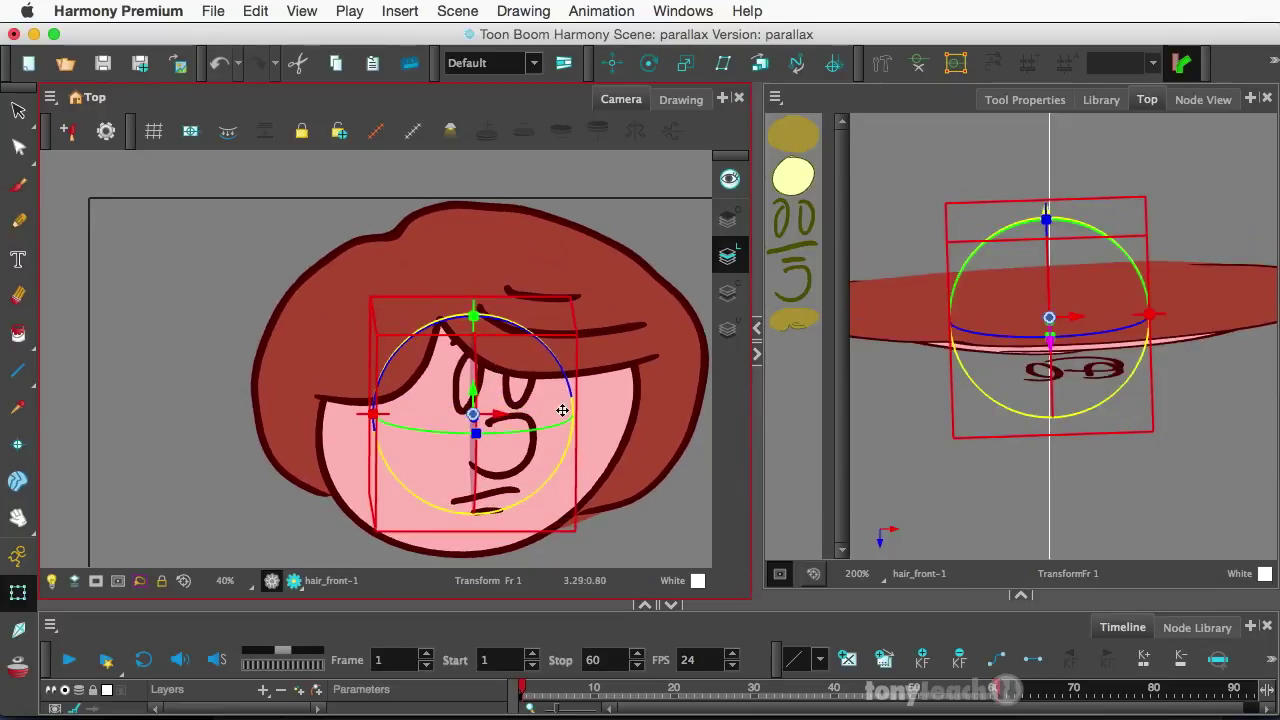
{"action": "mouse_move", "coordinate": [551, 428]}
{"action": "left_mouse_down"}
{"action": "mouse_move", "coordinate": [564, 433]}
{"action": "mouse_move", "coordinate": [500, 432]}
{"action": "mouse_move", "coordinate": [563, 432]}
{"action": "mouse_move", "coordinate": [524, 437]}
{"action": "mouse_move", "coordinate": [544, 438]}
{"action": "left_mouse_up"}
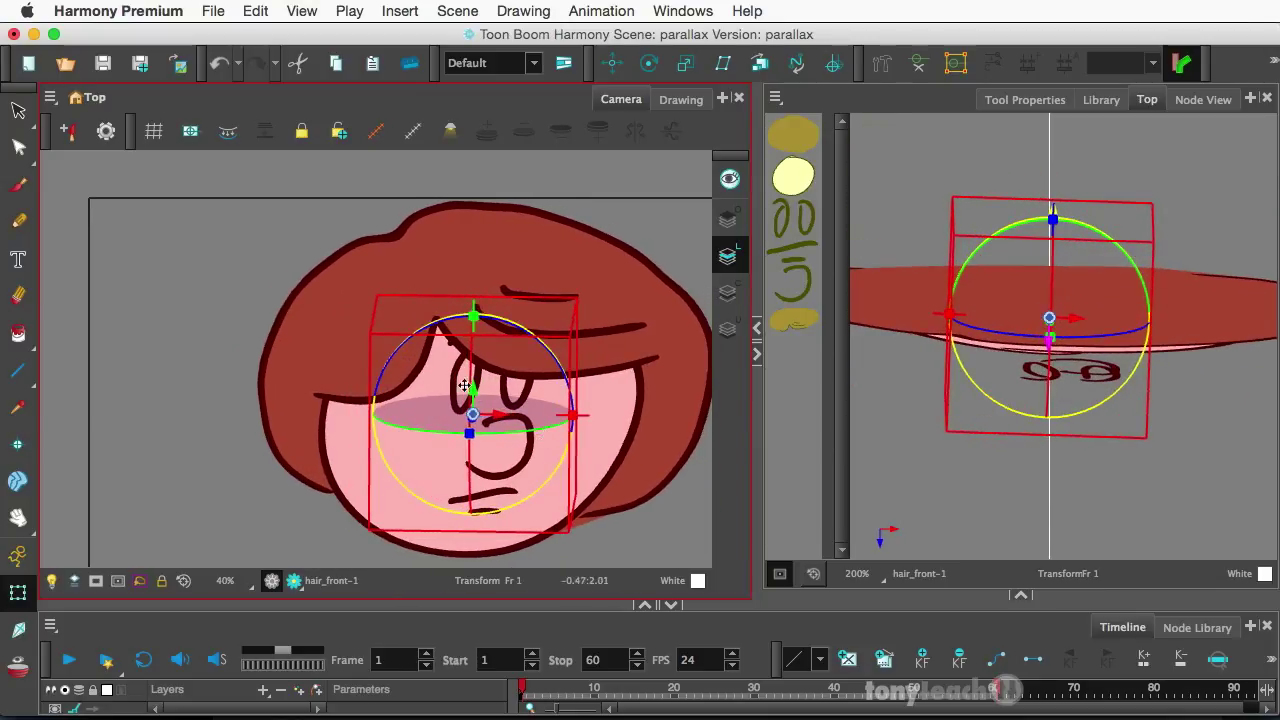
{"action": "left_click_drag", "start_coordinate": [472, 383], "coordinate": [498, 367]}
{"action": "left_click_drag", "start_coordinate": [508, 418], "coordinate": [561, 427]}
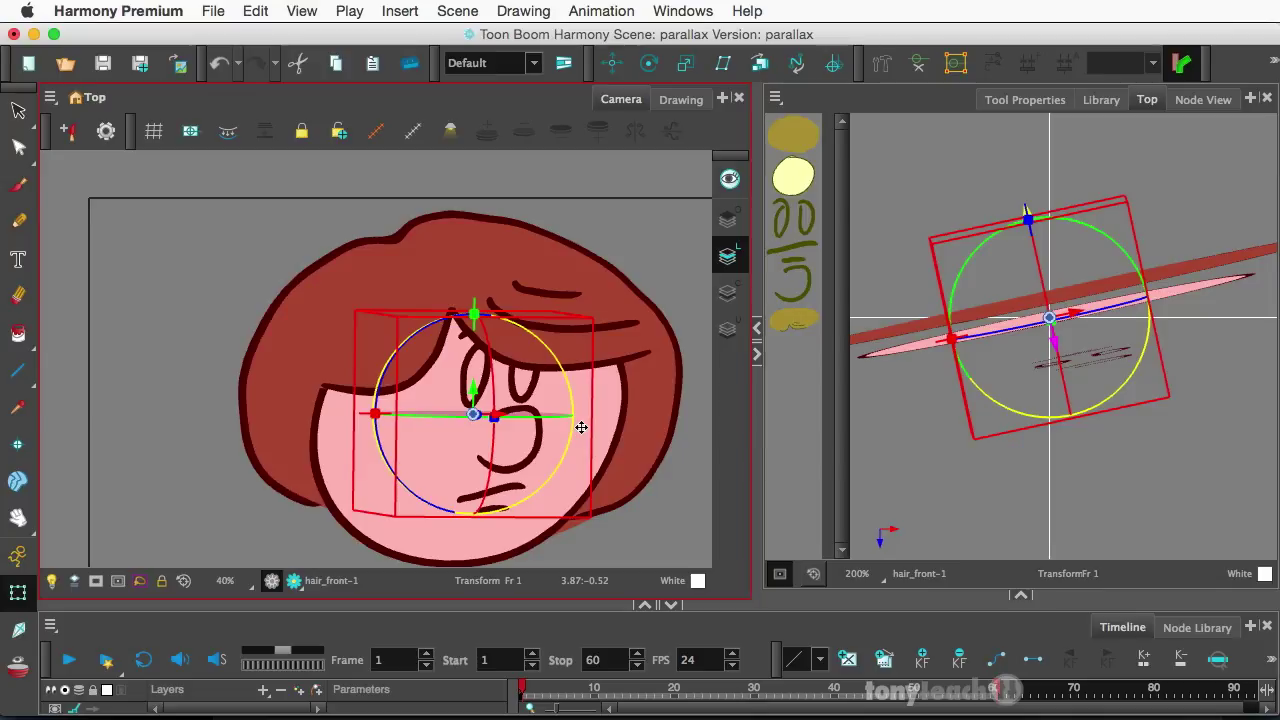
{"action": "mouse_move", "coordinate": [493, 358]}
{"action": "left_mouse_down"}
{"action": "mouse_move", "coordinate": [486, 394]}
{"action": "mouse_move", "coordinate": [470, 340]}
{"action": "mouse_move", "coordinate": [474, 370]}
{"action": "mouse_move", "coordinate": [474, 354]}
{"action": "left_mouse_up"}
{"action": "left_click_drag", "start_coordinate": [540, 415], "coordinate": [498, 411]}
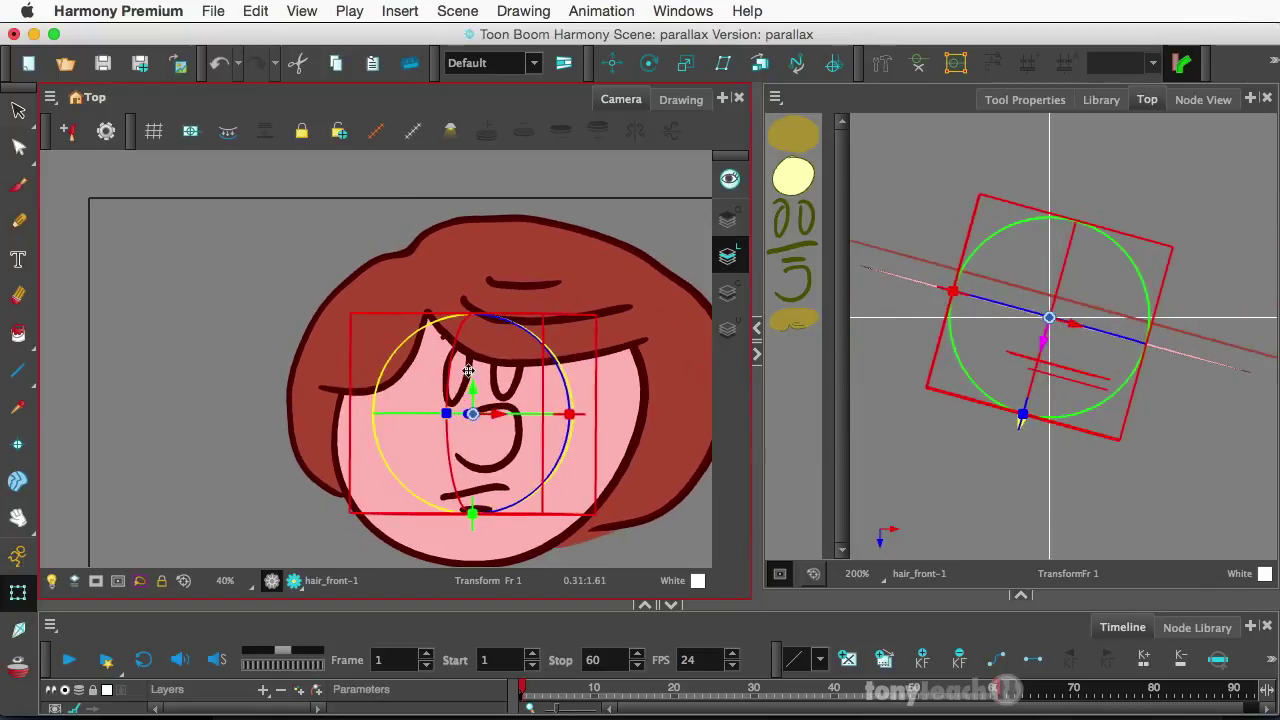
Step: Rotate the head through combined roll, tilt and turn angles, finishing with it turned toward the right side of the frame
{"action": "left_click_drag", "start_coordinate": [455, 372], "coordinate": [492, 386]}
{"action": "left_click_drag", "start_coordinate": [517, 455], "coordinate": [536, 453]}
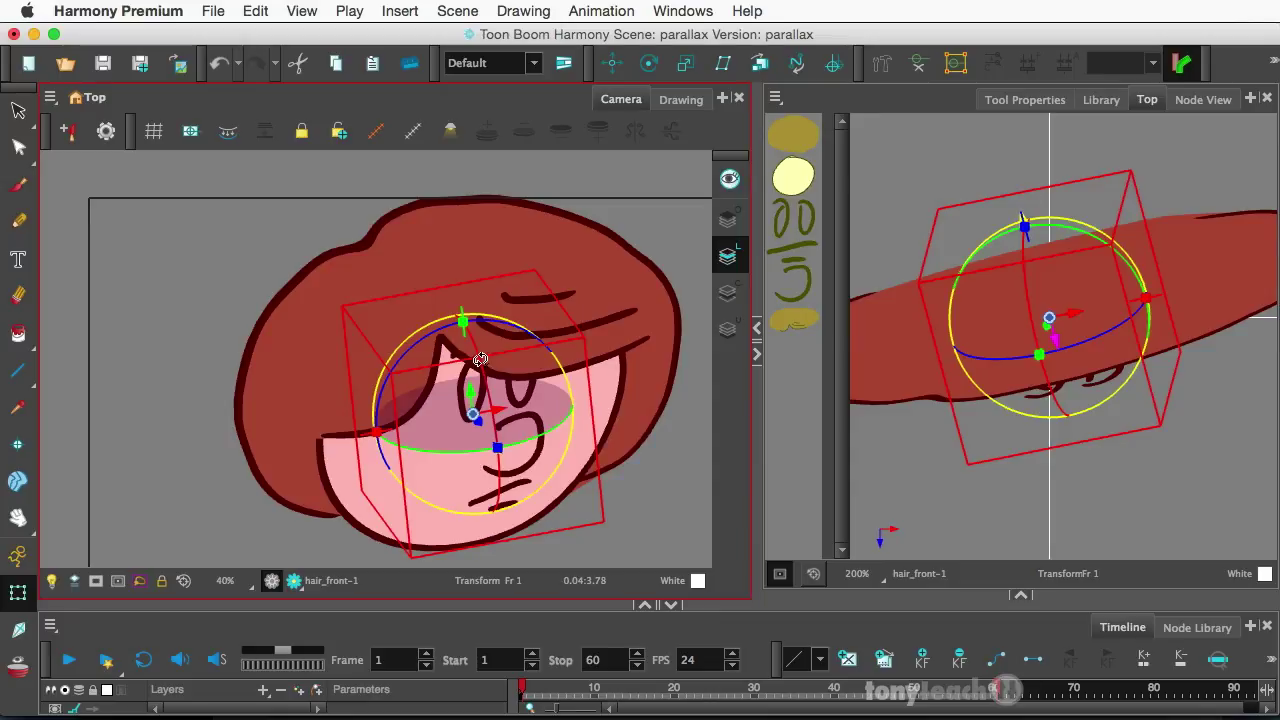
{"action": "left_click_drag", "start_coordinate": [481, 359], "coordinate": [471, 333]}
{"action": "left_click_drag", "start_coordinate": [551, 398], "coordinate": [526, 406]}
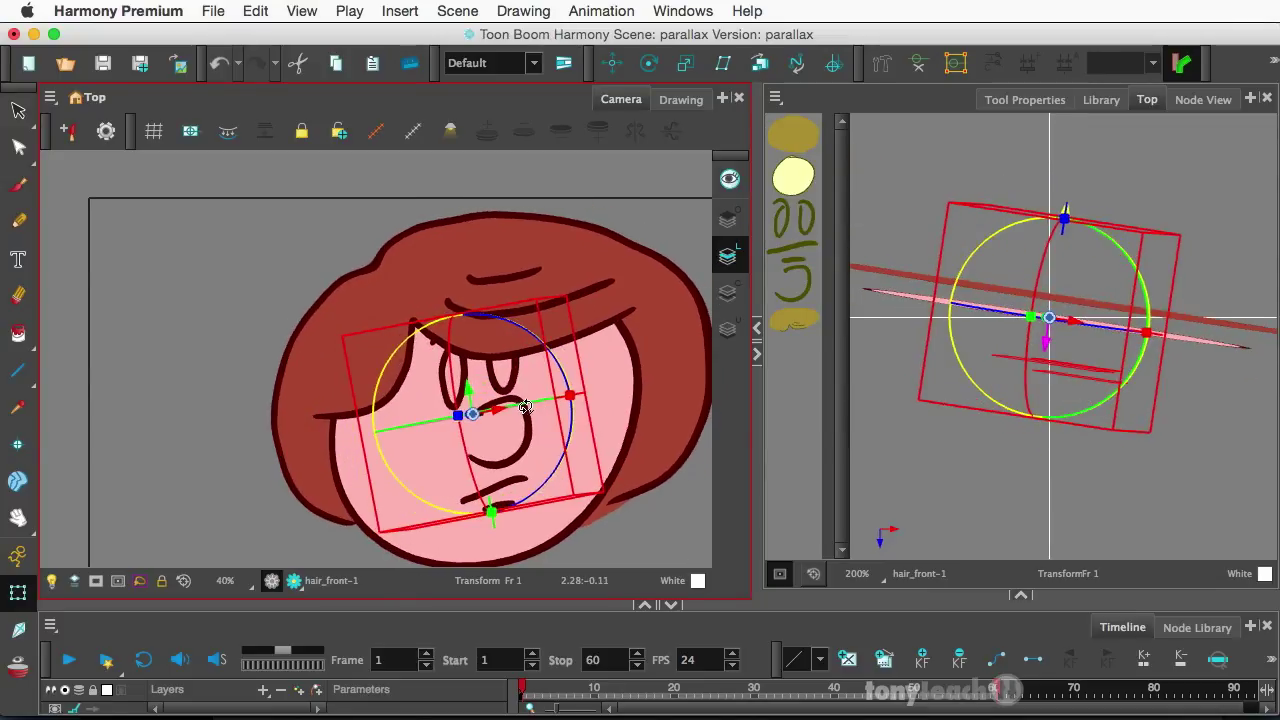
{"action": "mouse_move", "coordinate": [467, 450]}
{"action": "left_mouse_down"}
{"action": "mouse_move", "coordinate": [477, 477]}
{"action": "mouse_move", "coordinate": [474, 412]}
{"action": "mouse_move", "coordinate": [553, 399]}
{"action": "left_mouse_up"}
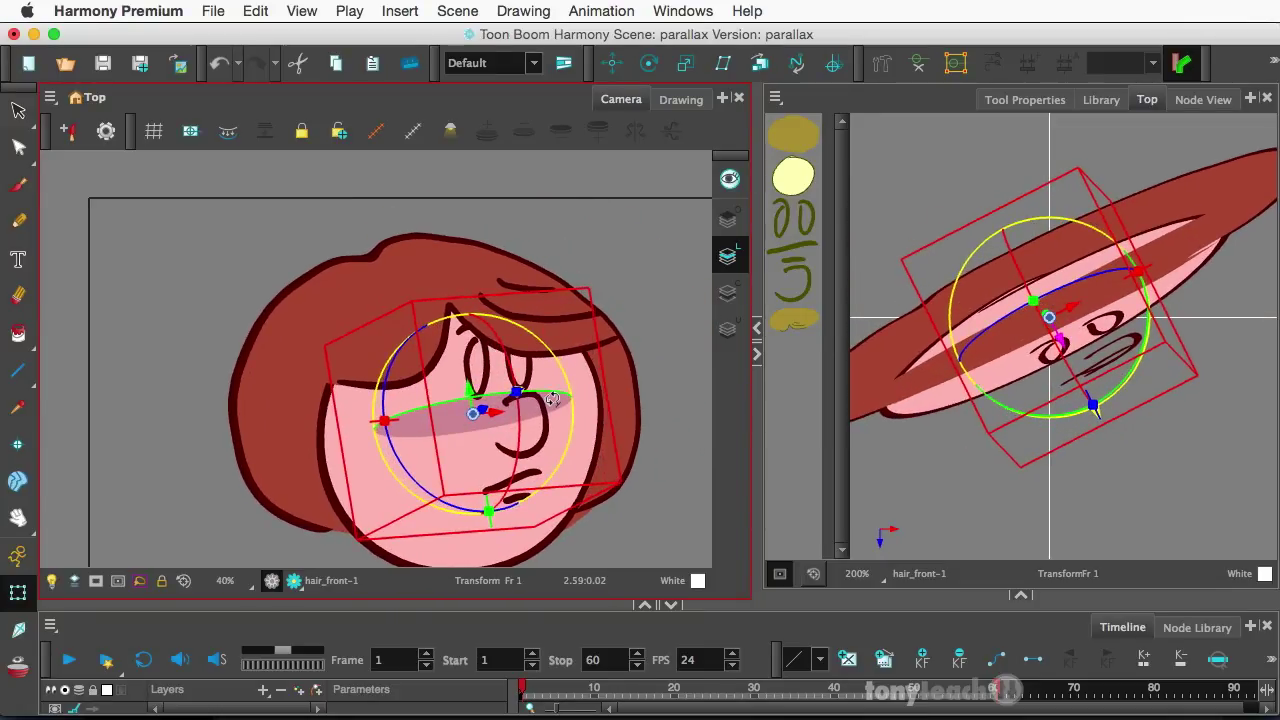